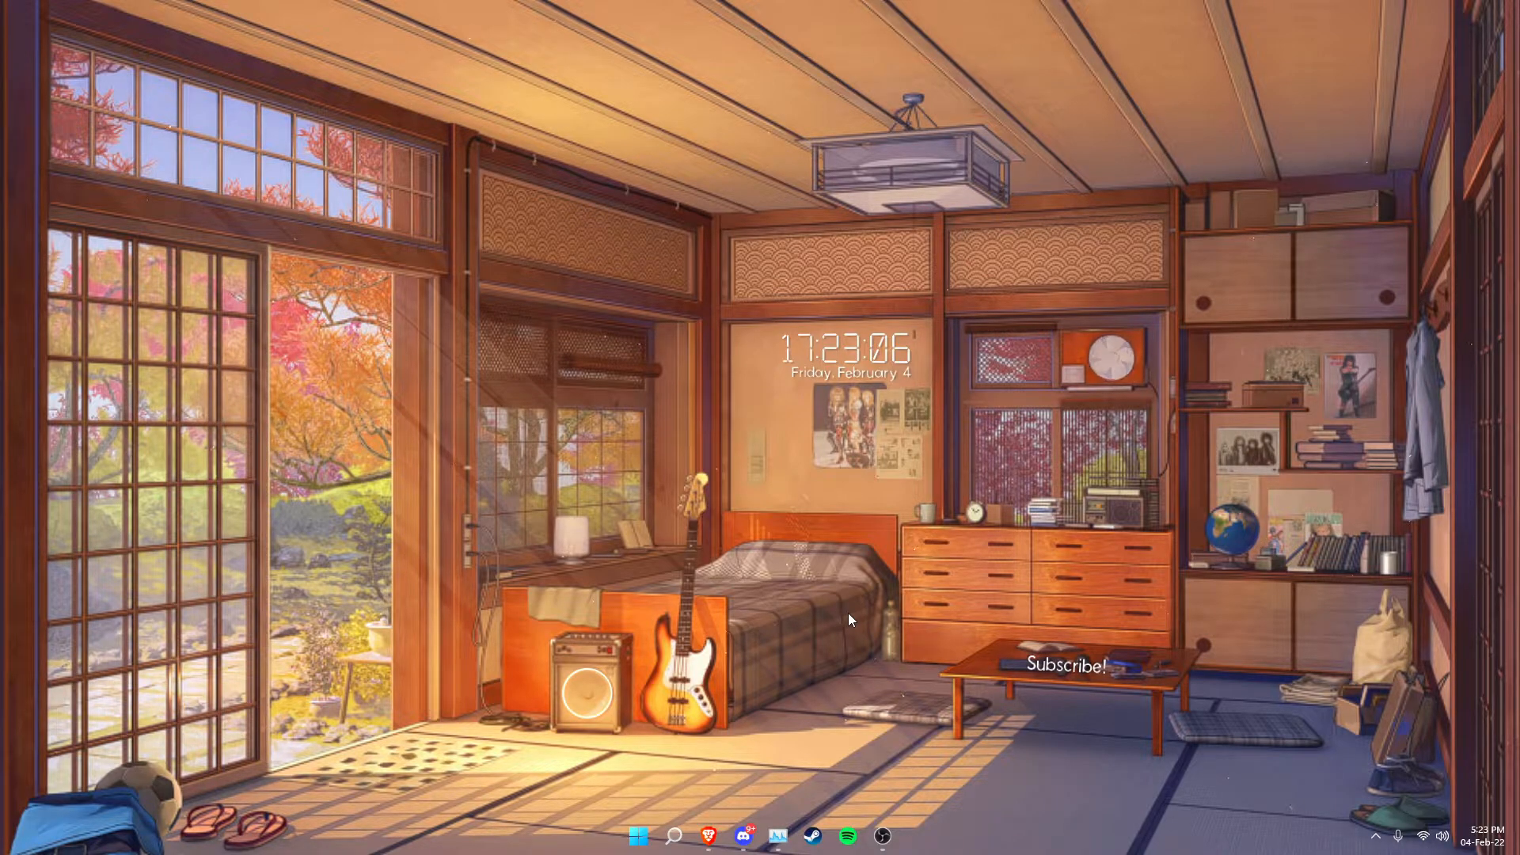
- Search Windows for "restore point" and open the Create a restore point settings, moving the window toward the middle of the desktop
key("super")
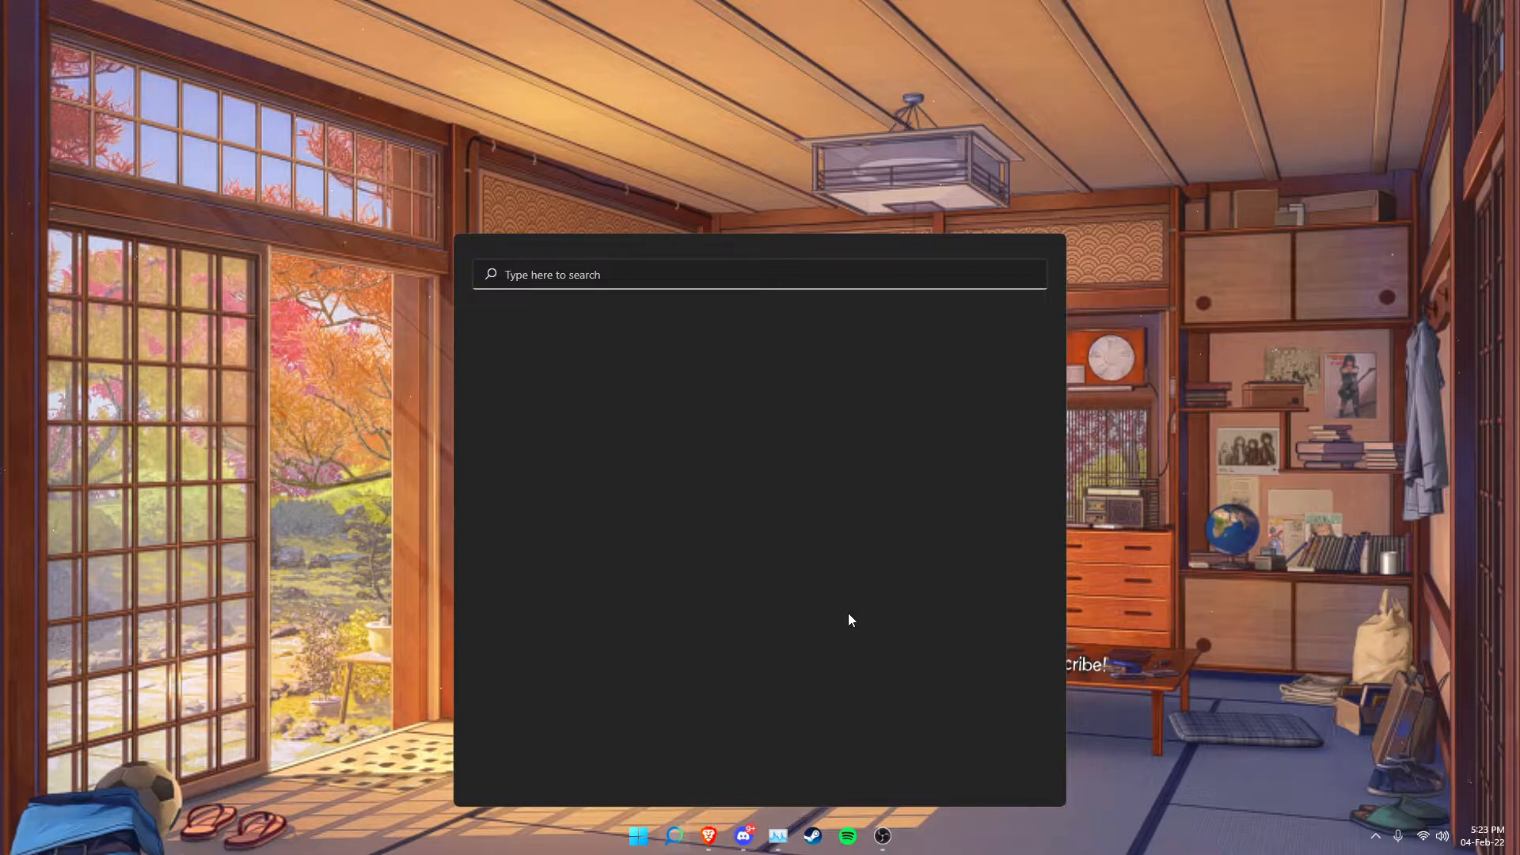
type("restore point")
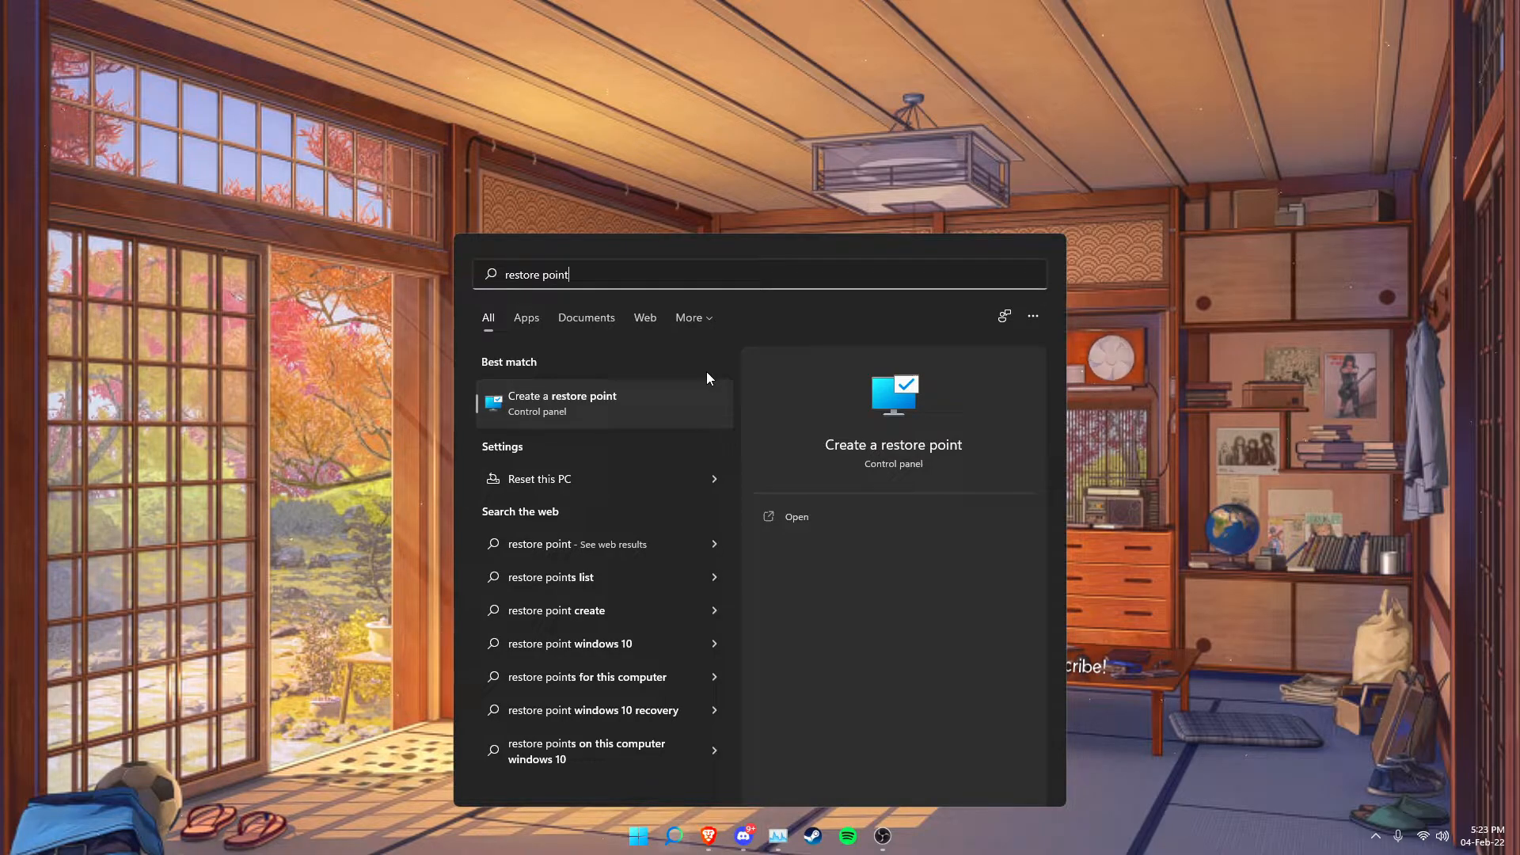
left_click(684, 395)
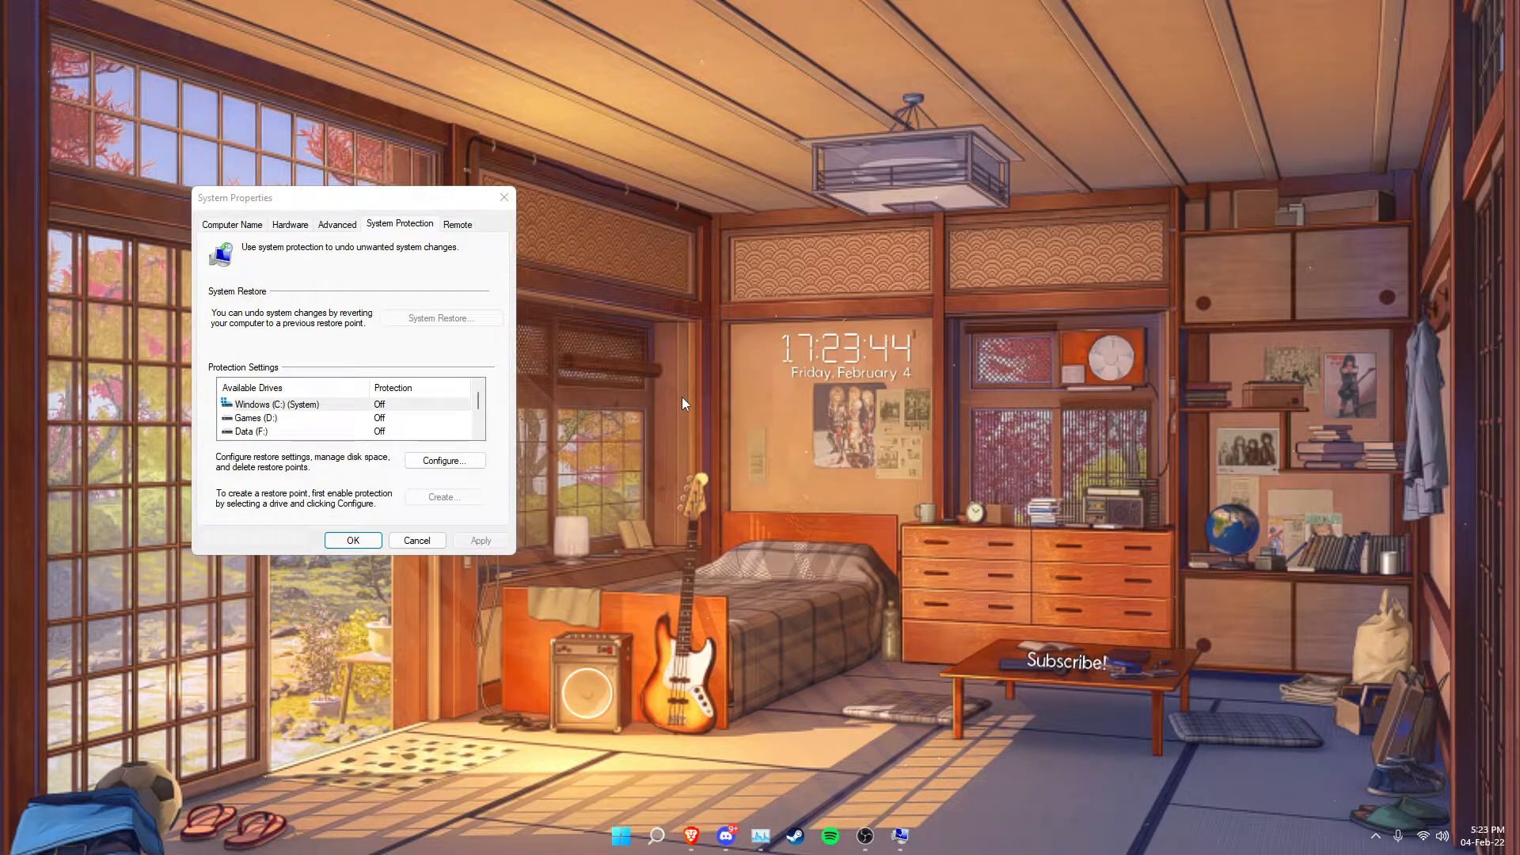
left_click_drag(441, 203, 836, 206)
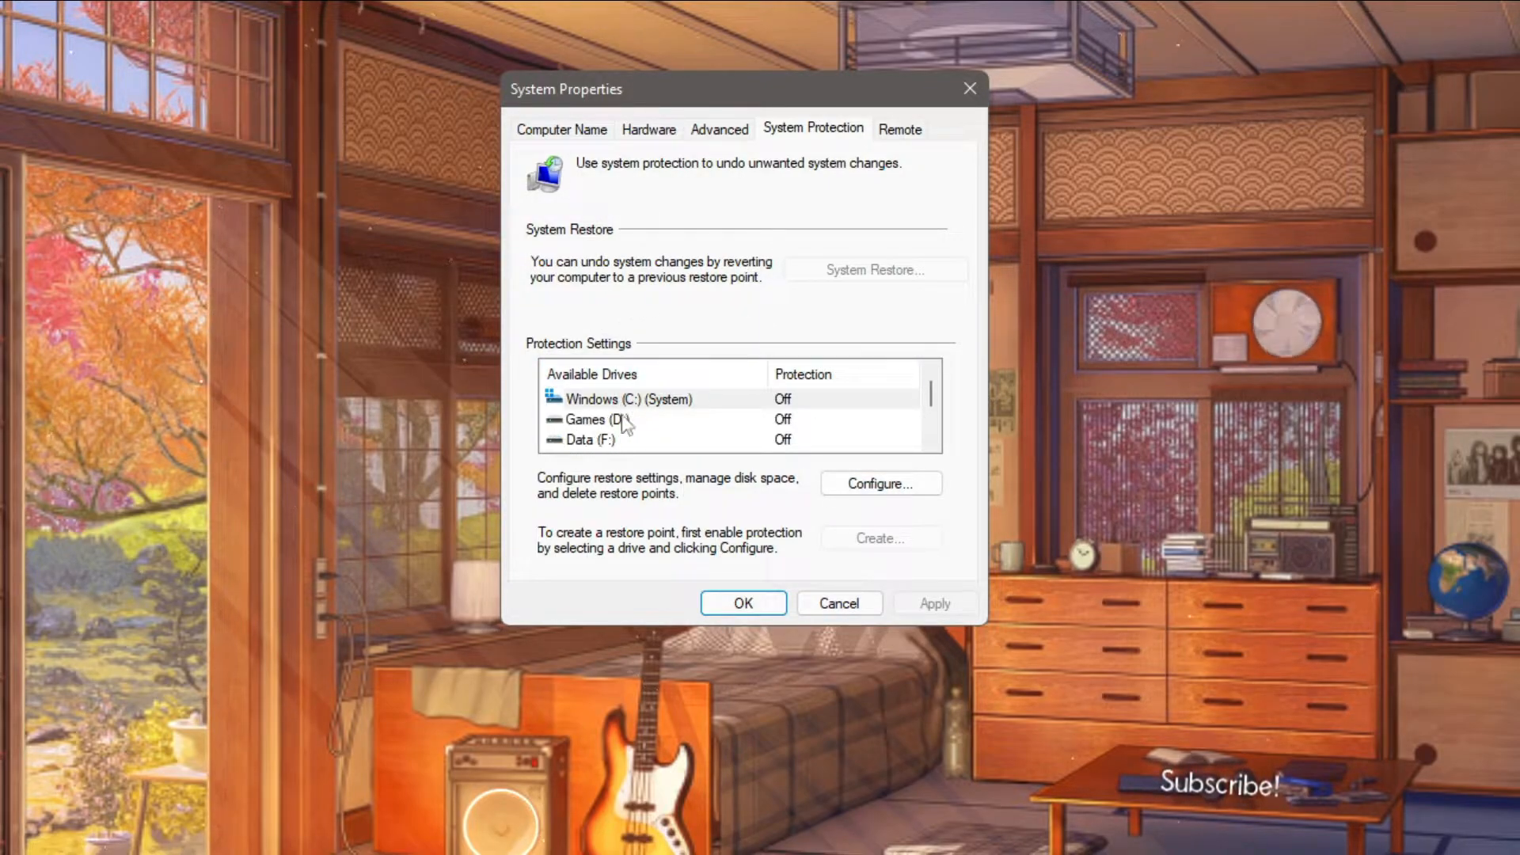
- Look through the list of available drives and their protection status in the protection settings
left_click(931, 443)
left_click(932, 444)
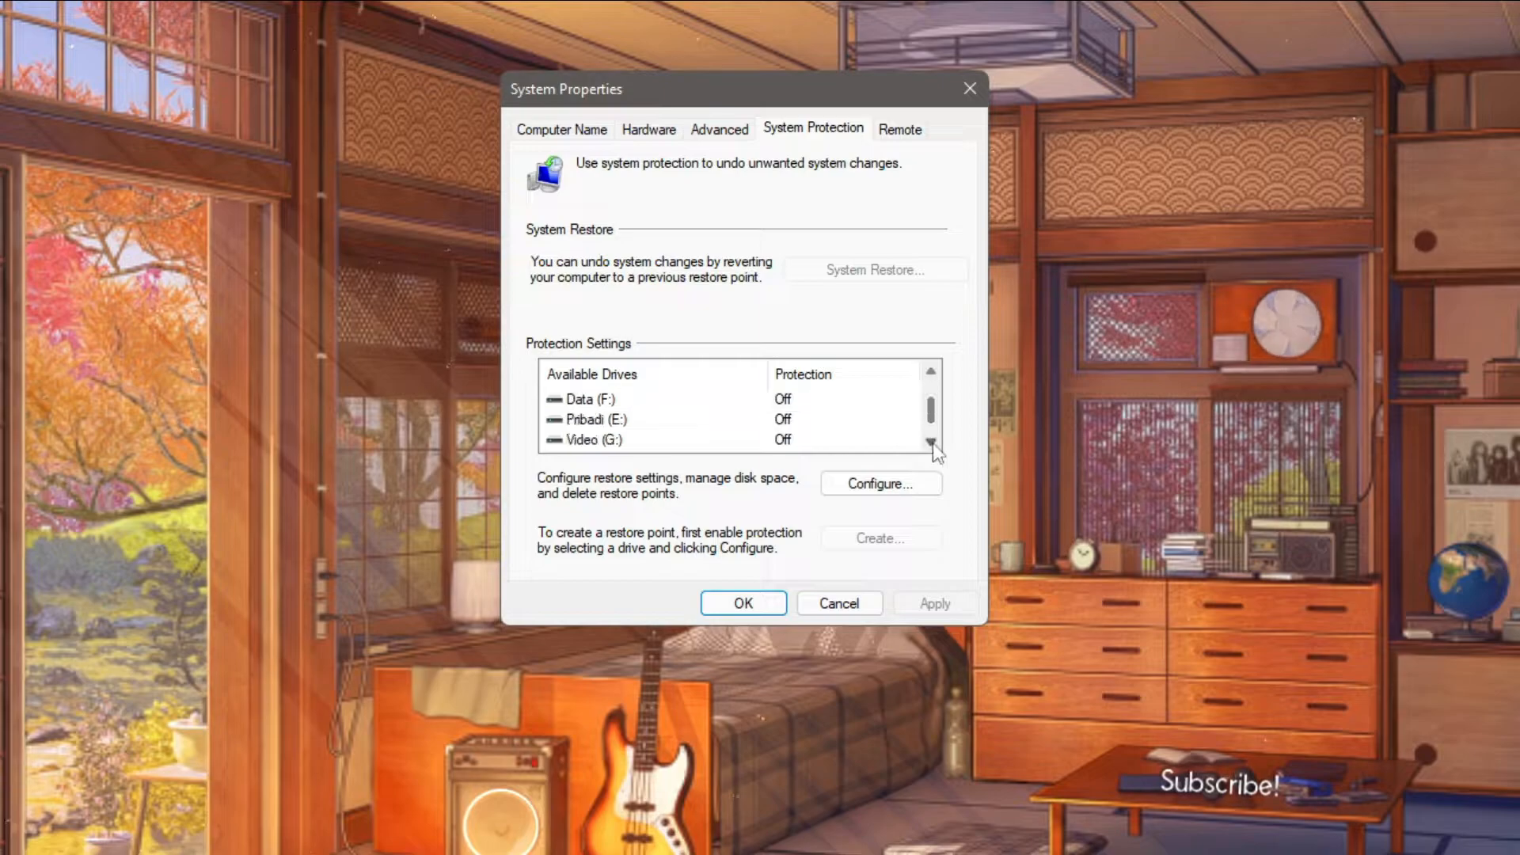
left_click(932, 444)
left_click(933, 372)
left_click(932, 372)
left_click(932, 372)
left_click(931, 443)
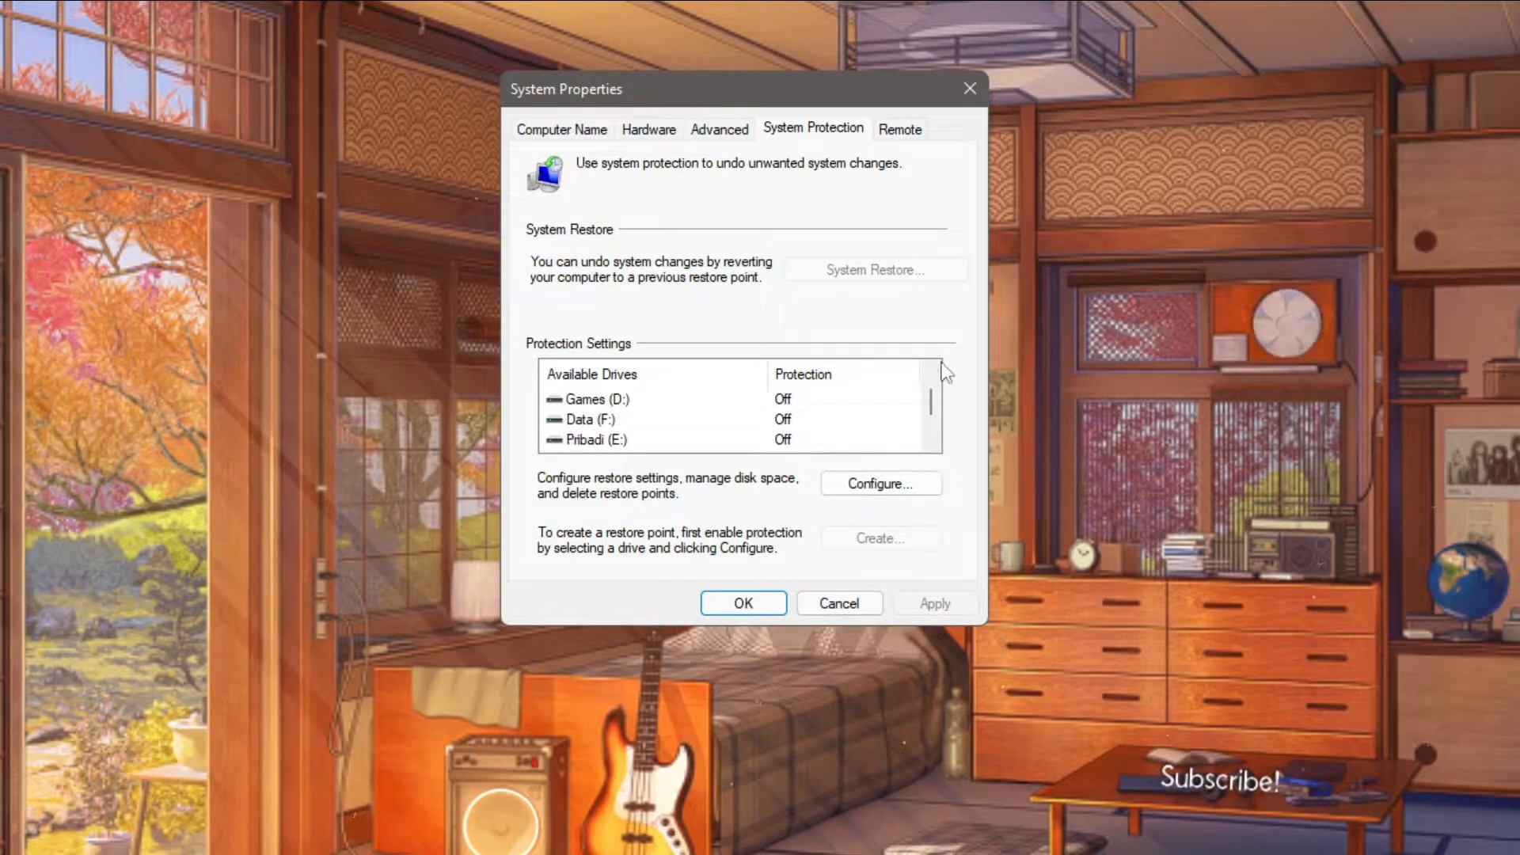
left_click_drag(934, 404, 938, 395)
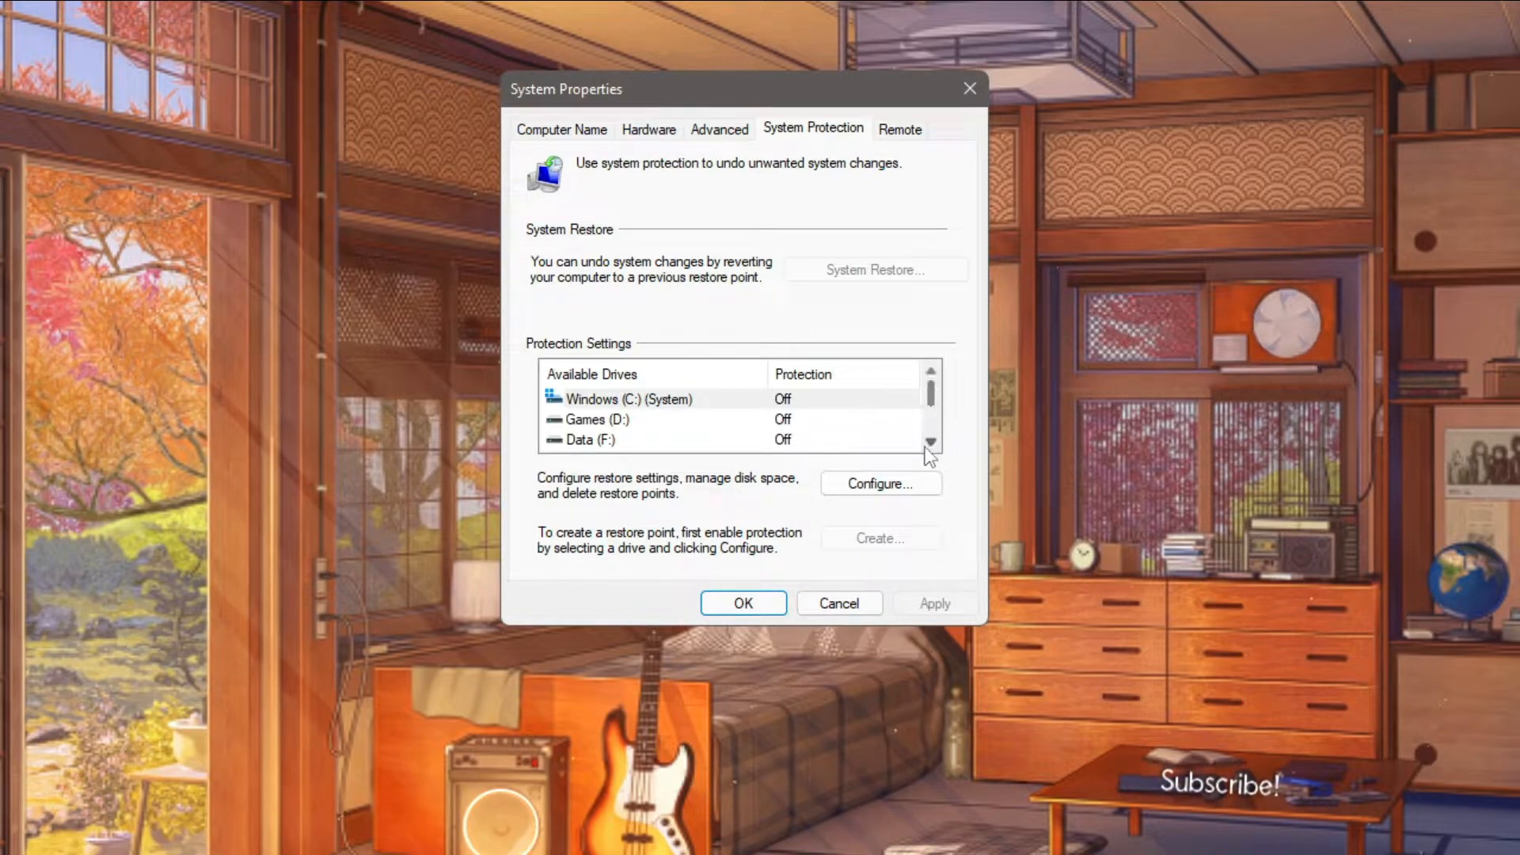
left_click(930, 443)
left_click(931, 442)
left_click(932, 443)
left_click(933, 379)
left_click(932, 379)
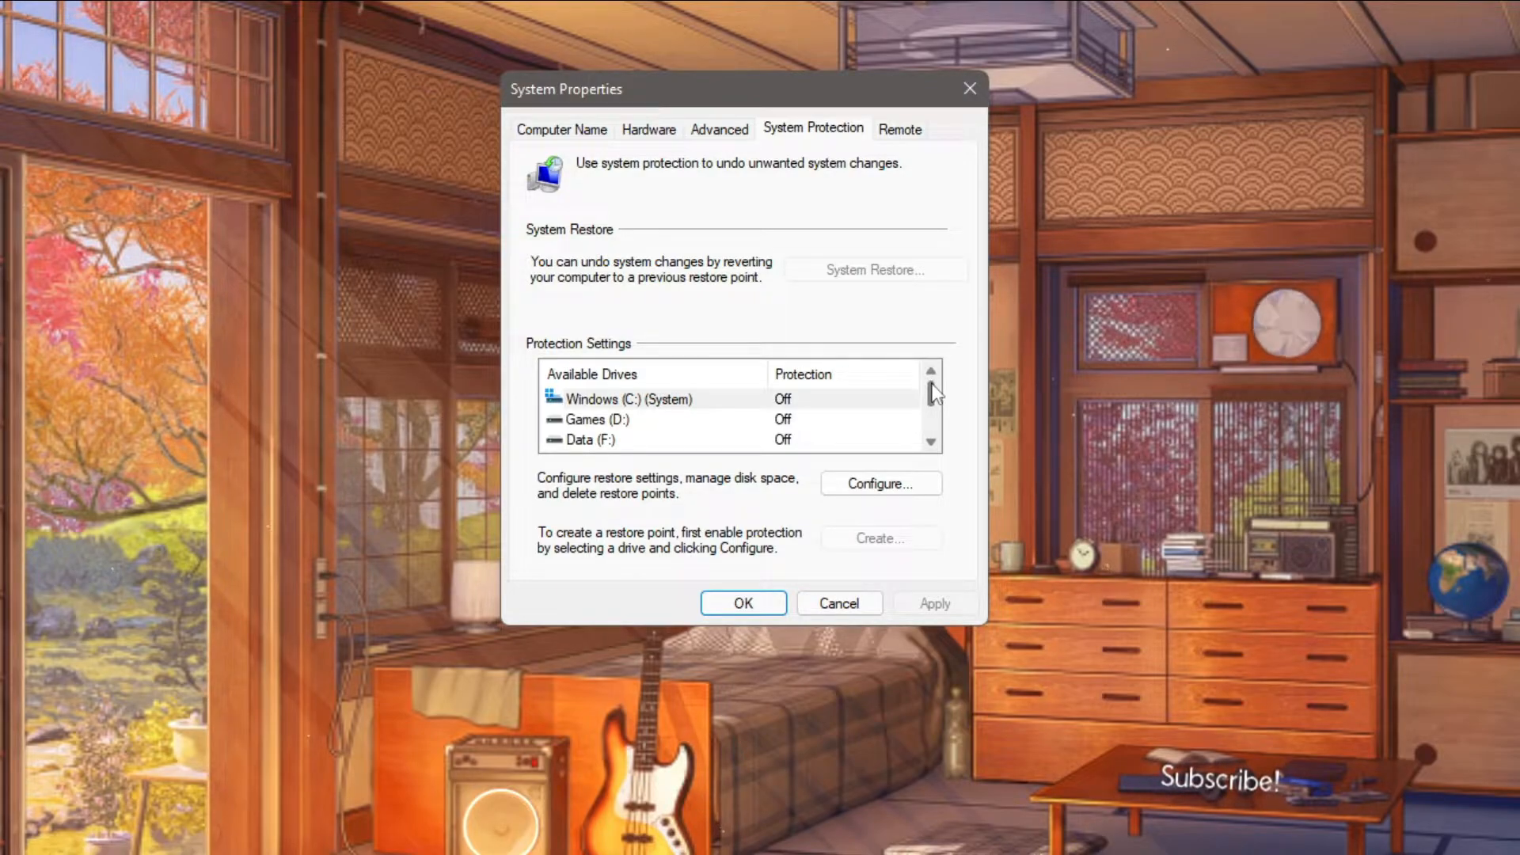
- Open the restore configuration for the Windows (C:) system drive and turn on system protection
left_click(603, 407)
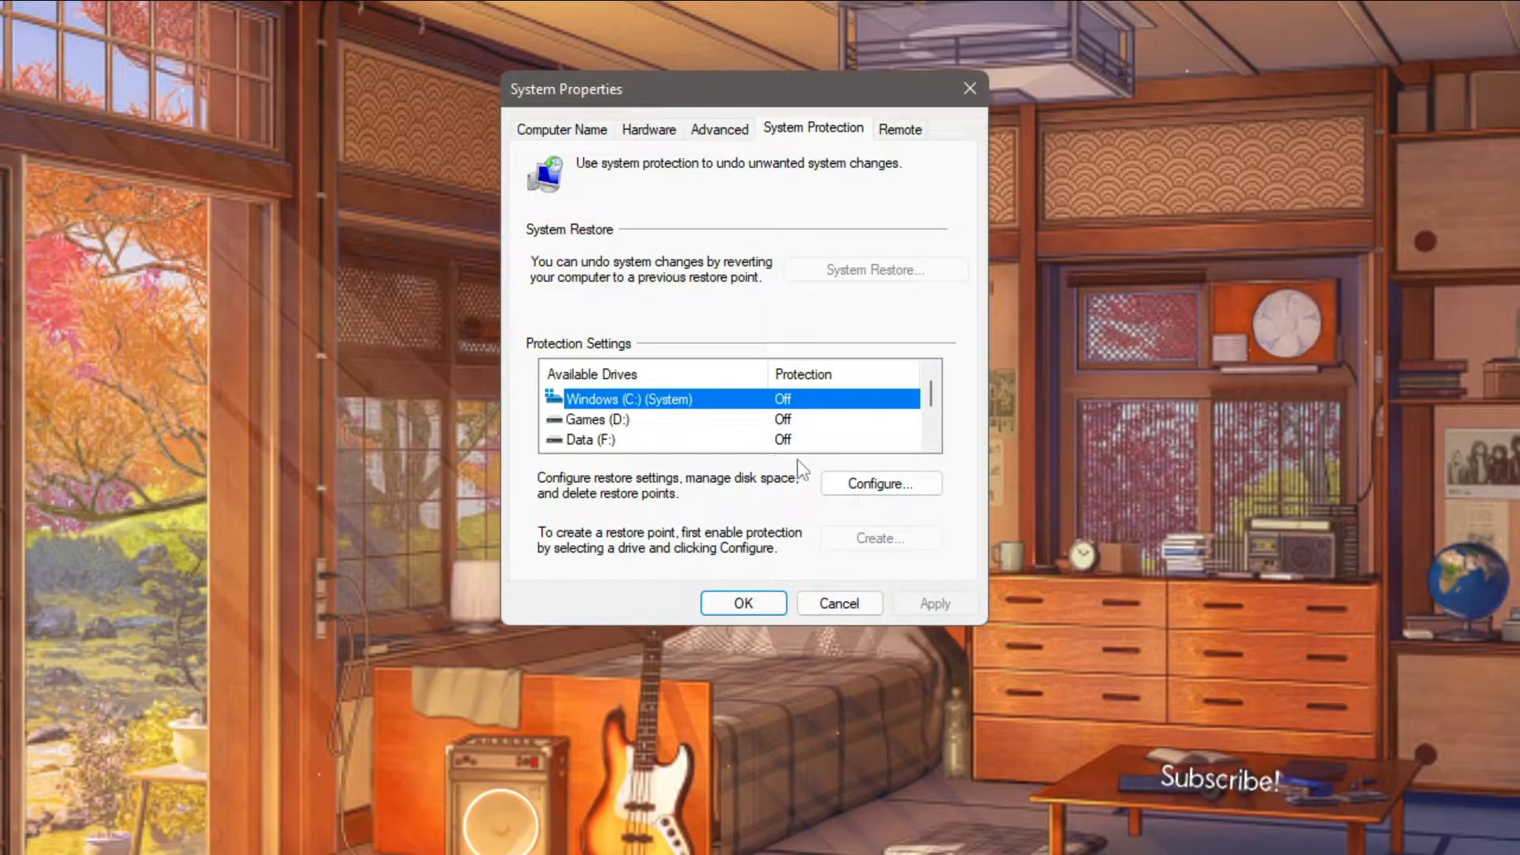
left_click(888, 486)
left_click_drag(785, 142, 725, 84)
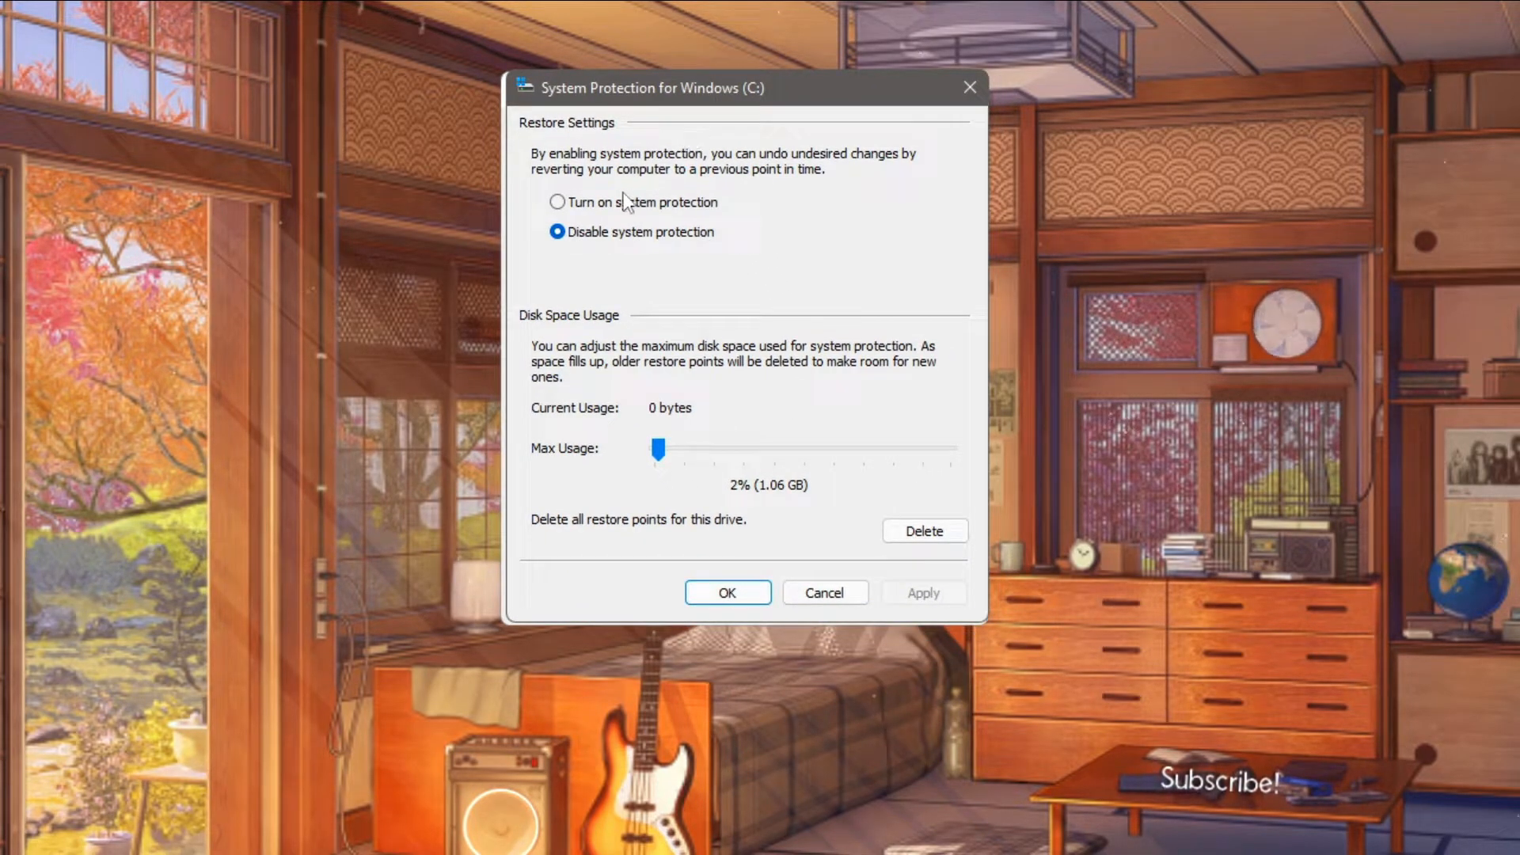
left_click(599, 207)
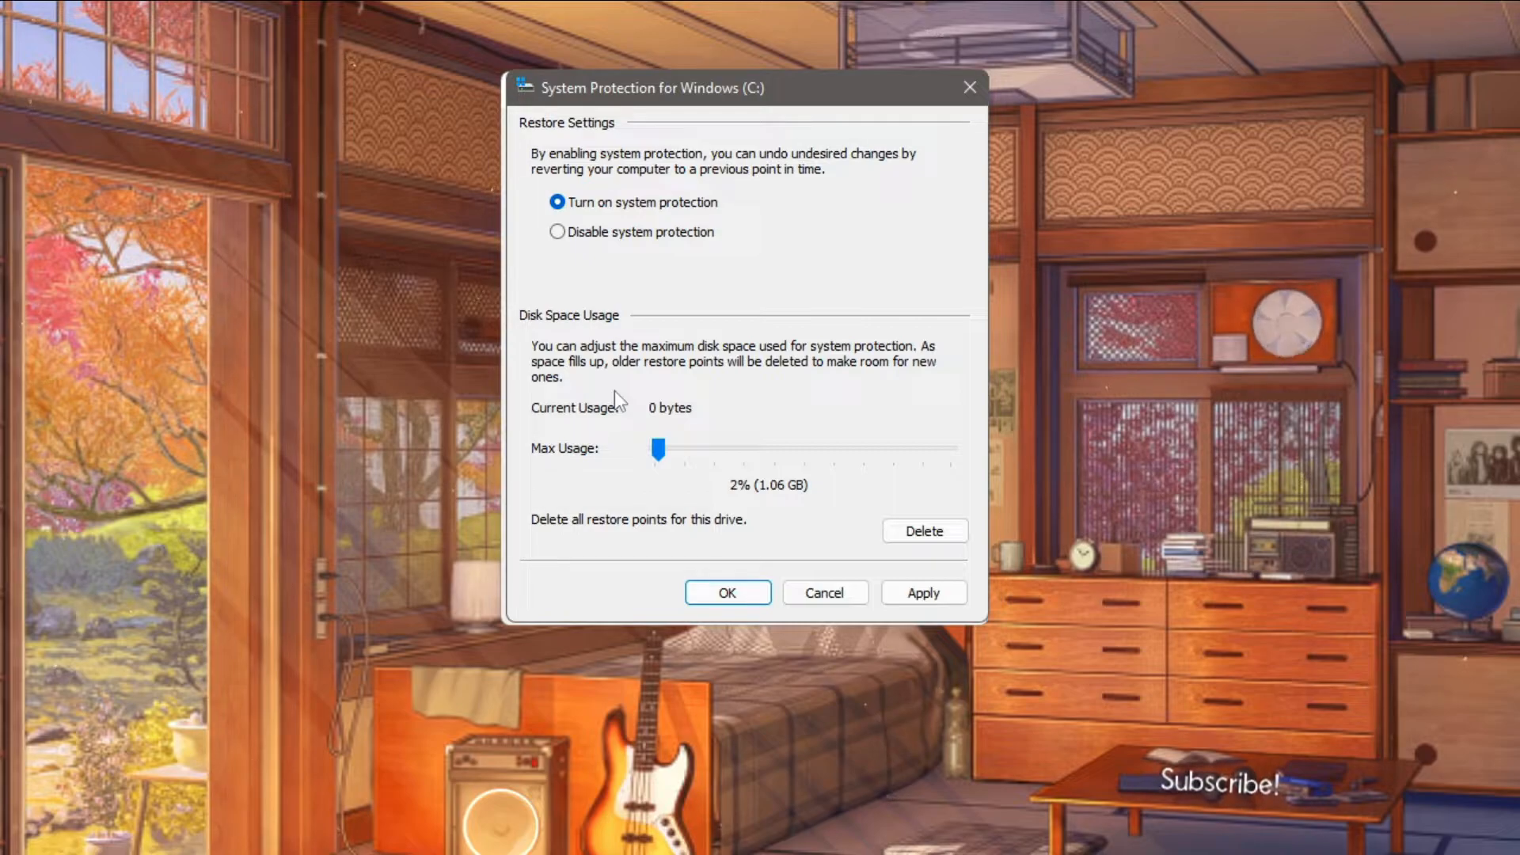
- Set the maximum disk space usage for system protection on drive C: to 3% and apply the configuration
left_click_drag(659, 449, 961, 501)
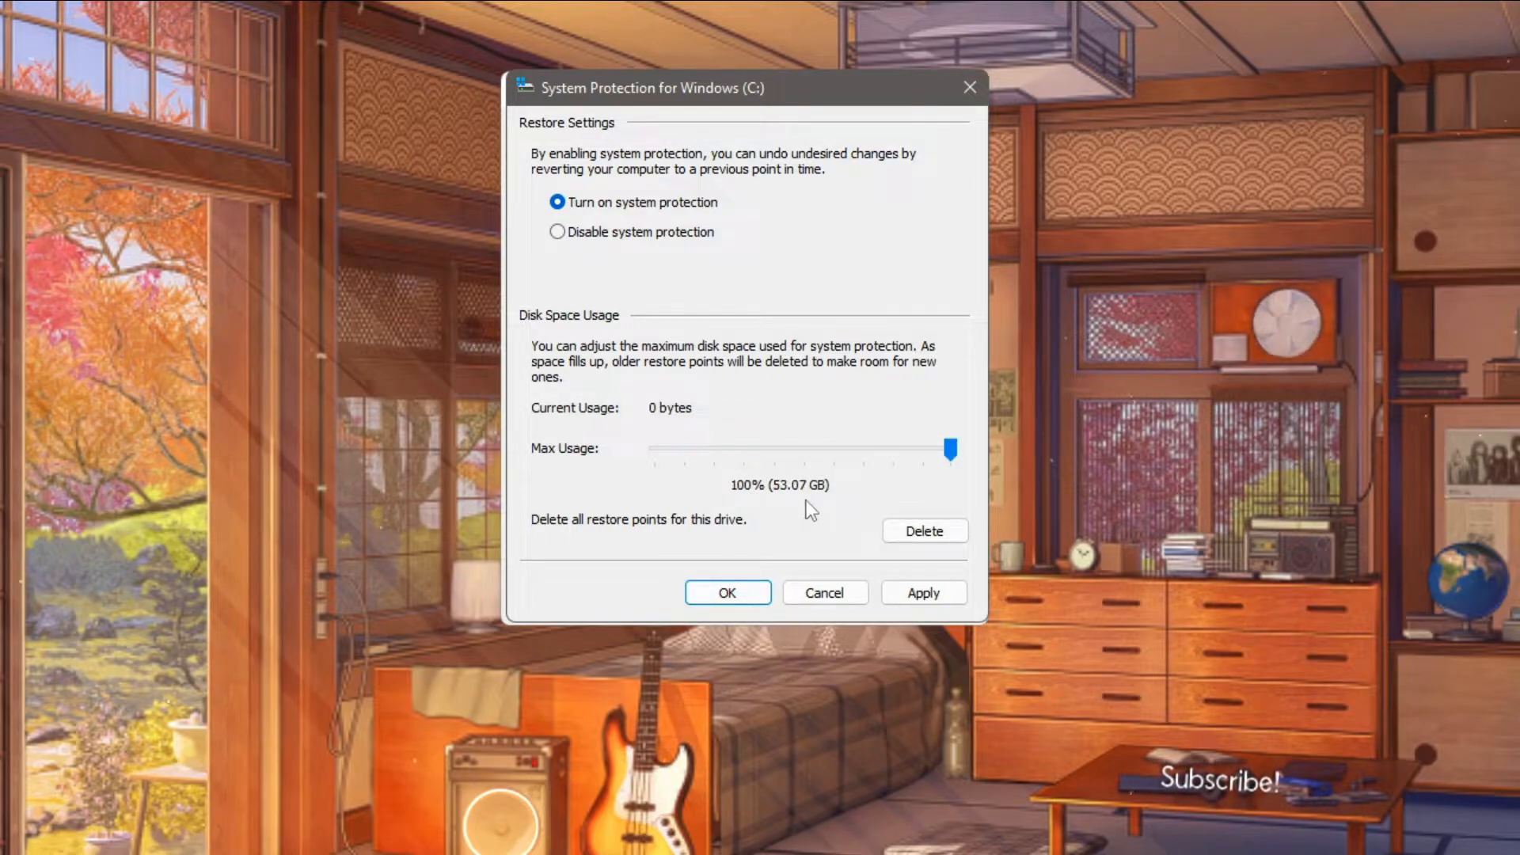
left_click_drag(950, 449, 666, 468)
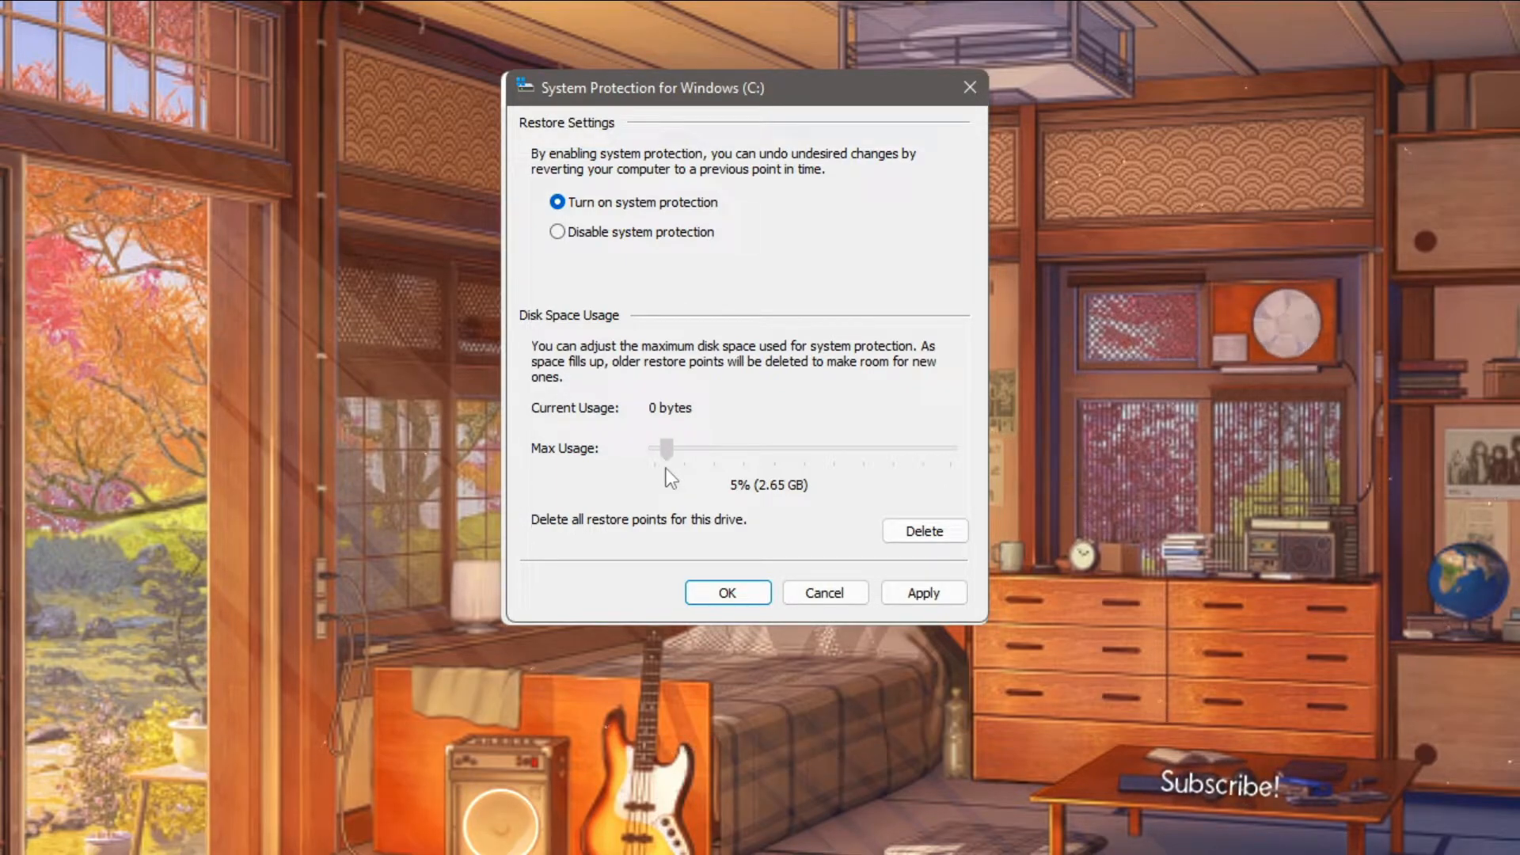
left_click_drag(666, 467, 661, 467)
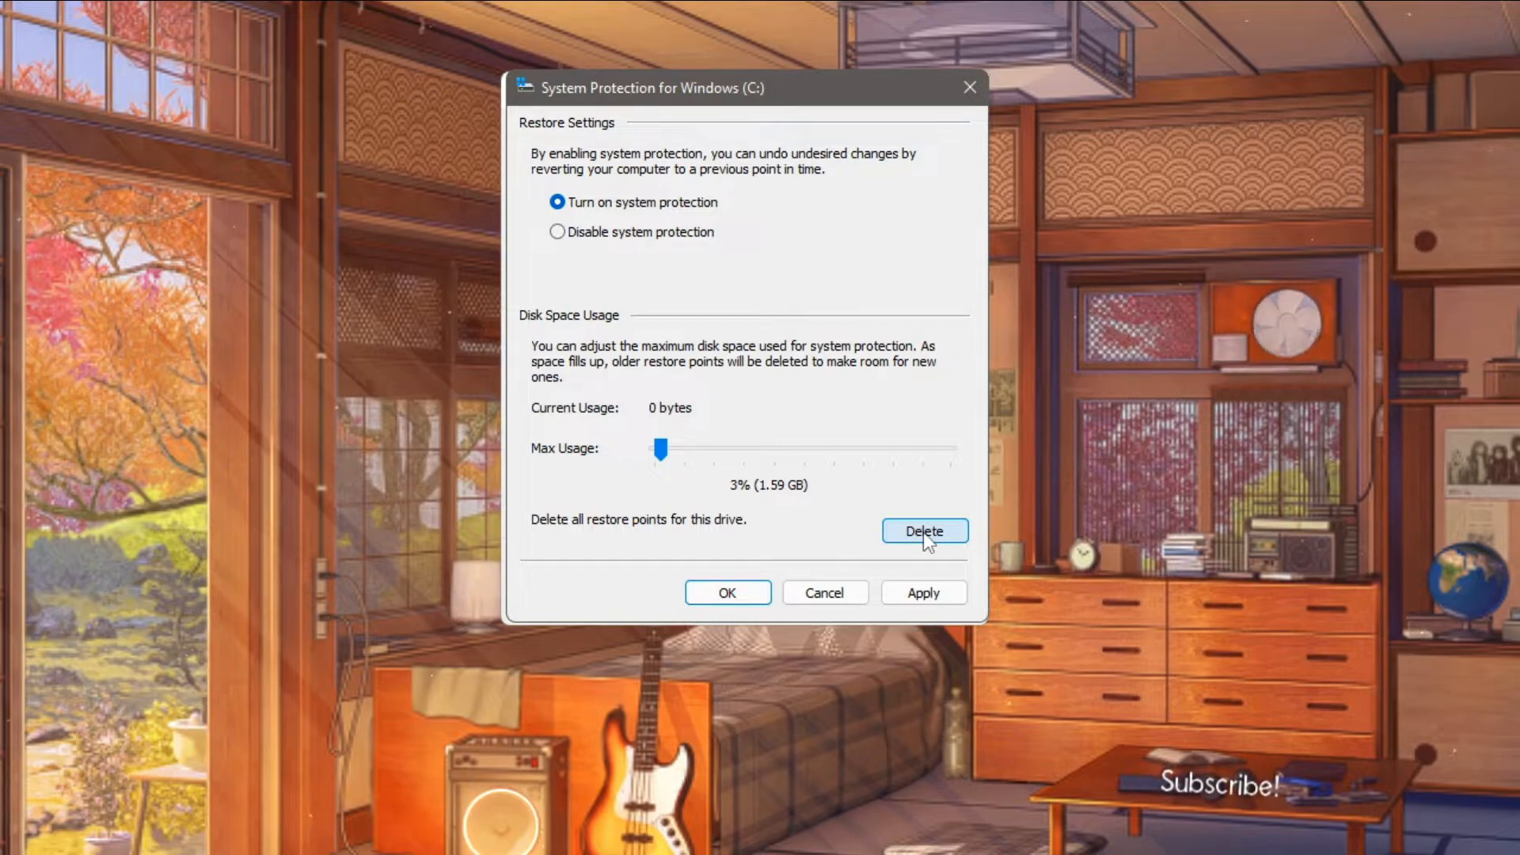
left_click(925, 594)
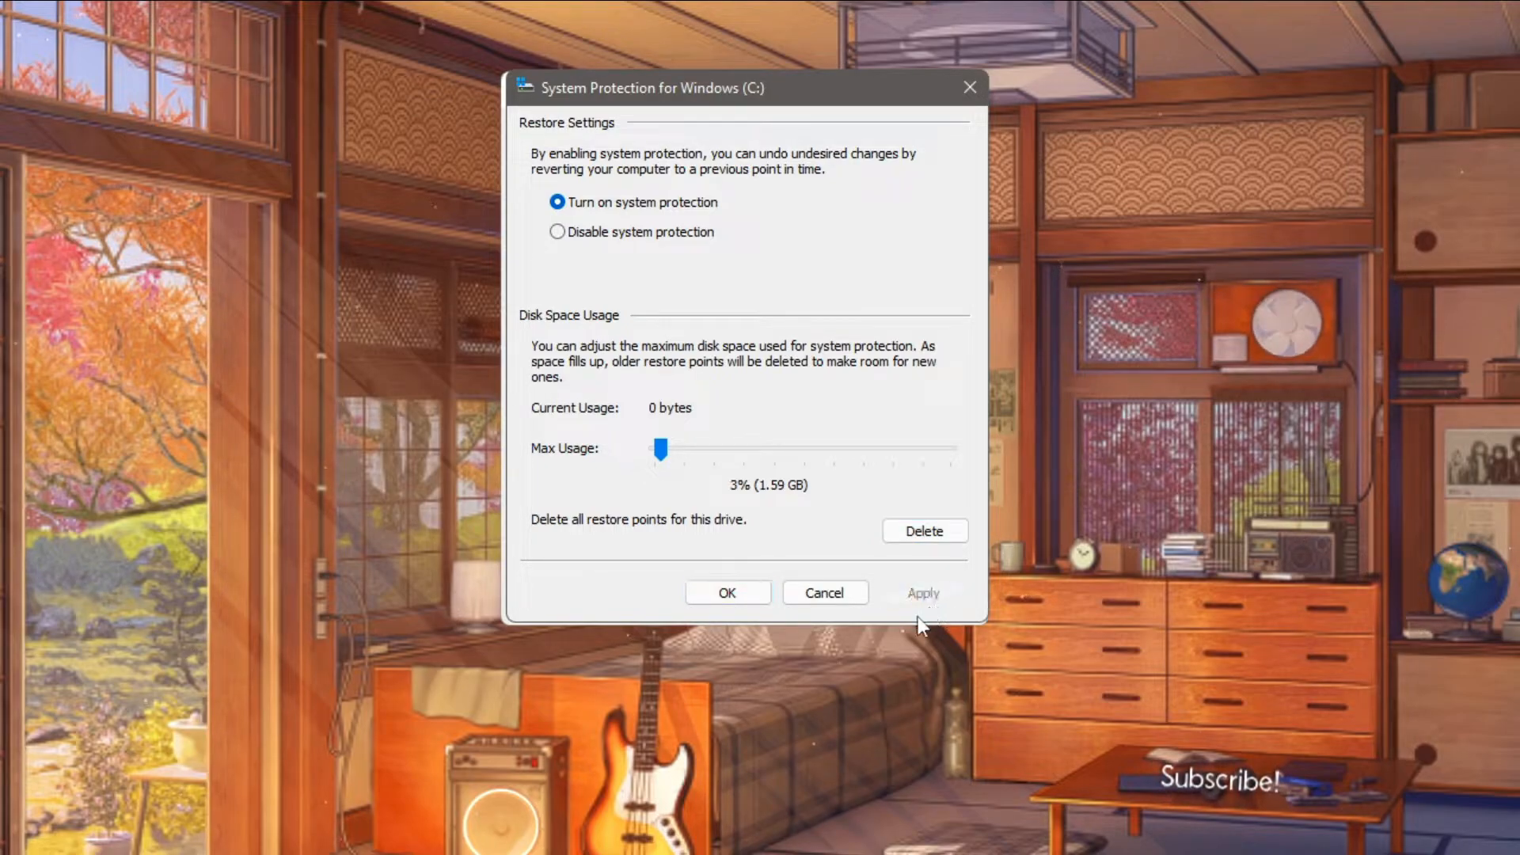
left_click(726, 598)
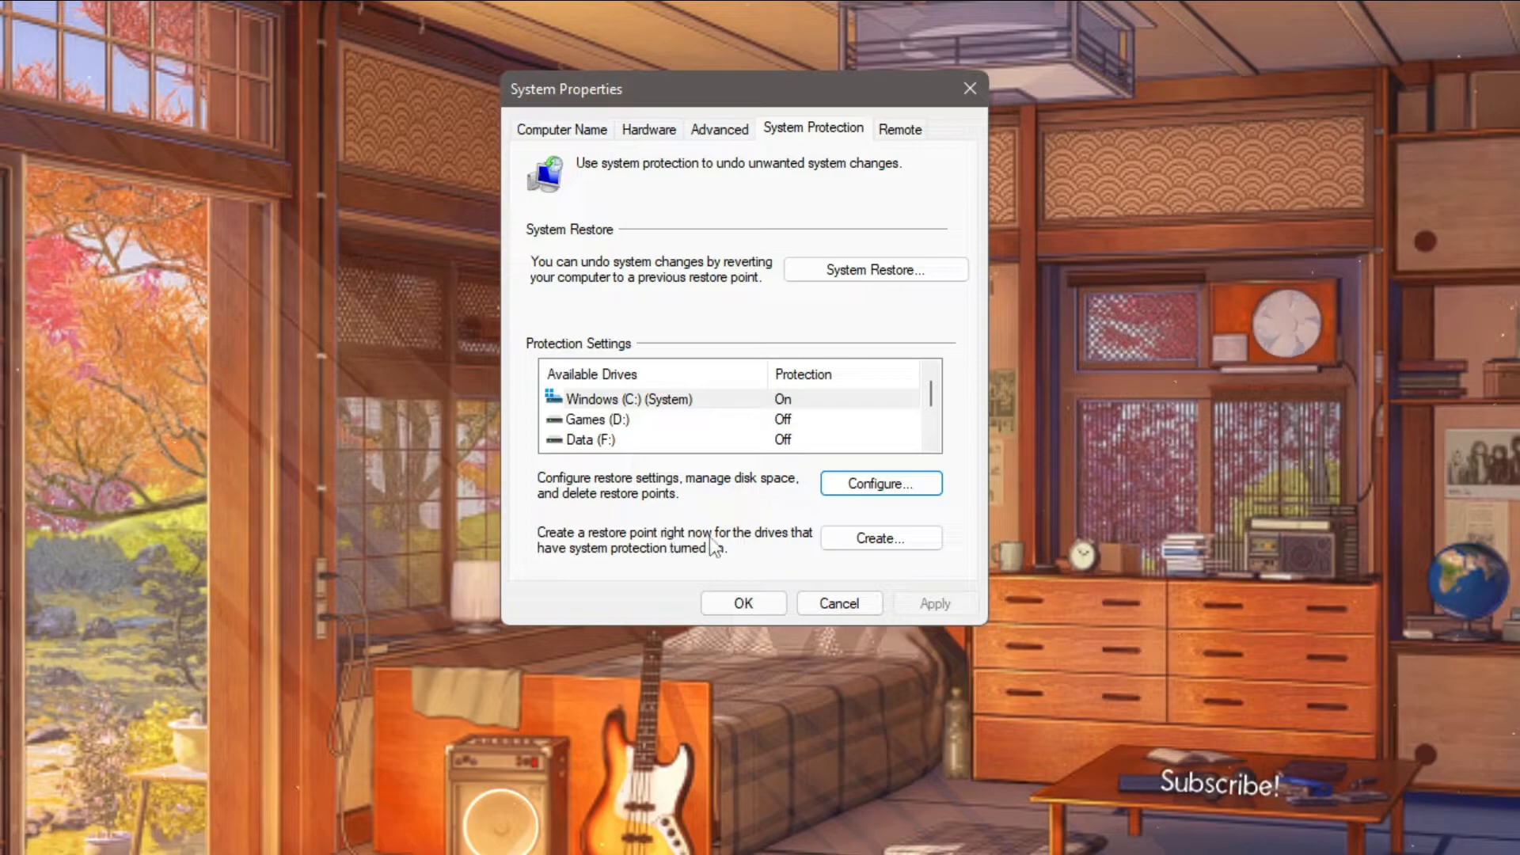
- Create a restore point with the description "Tes Membuat Restore Point" and dismiss the completion message
left_click(902, 544)
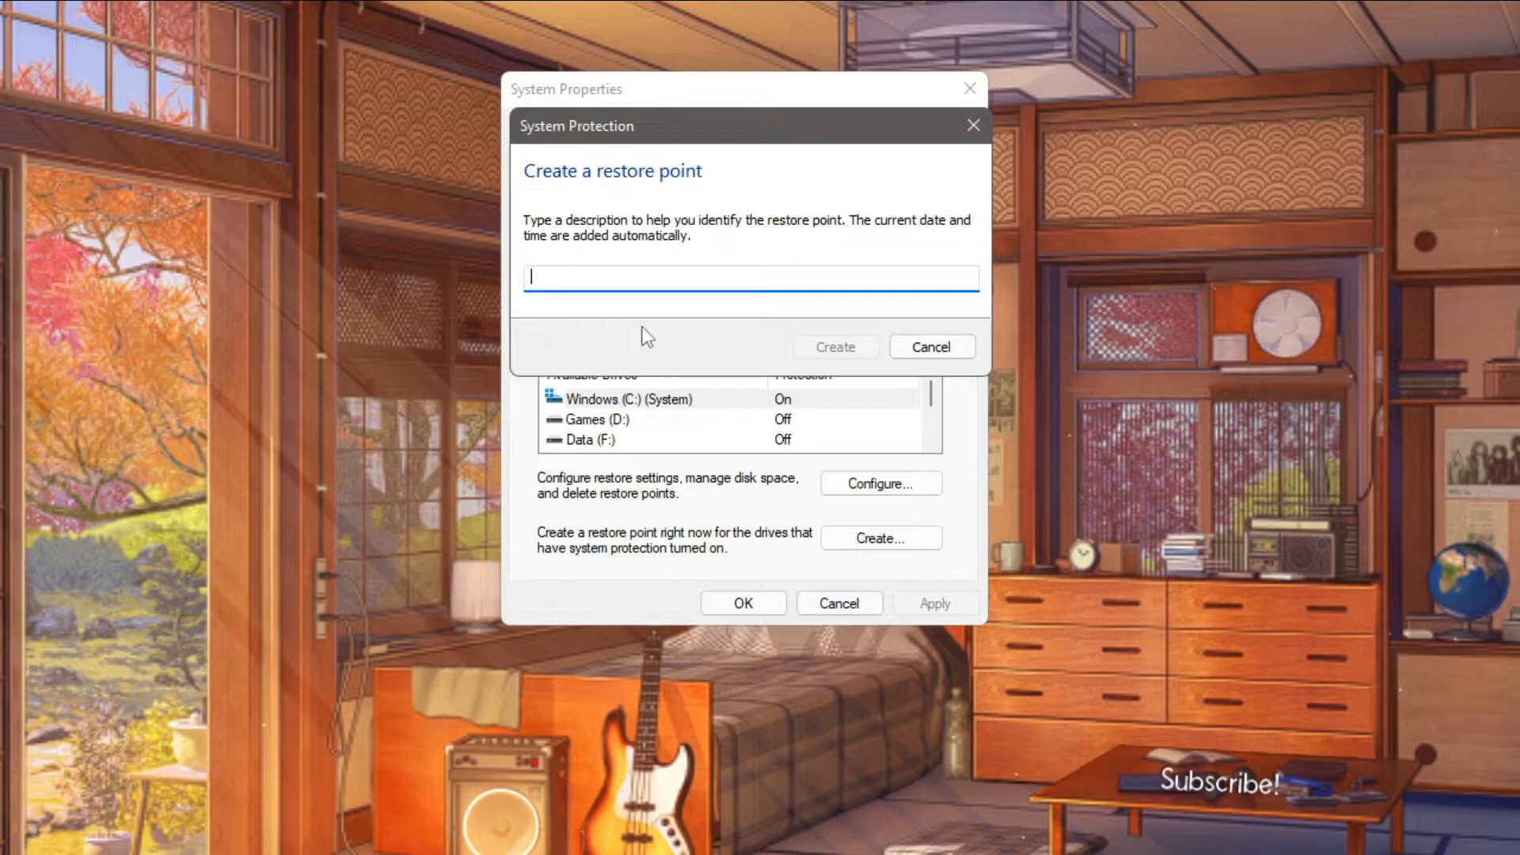
type("Tes Membuat ")
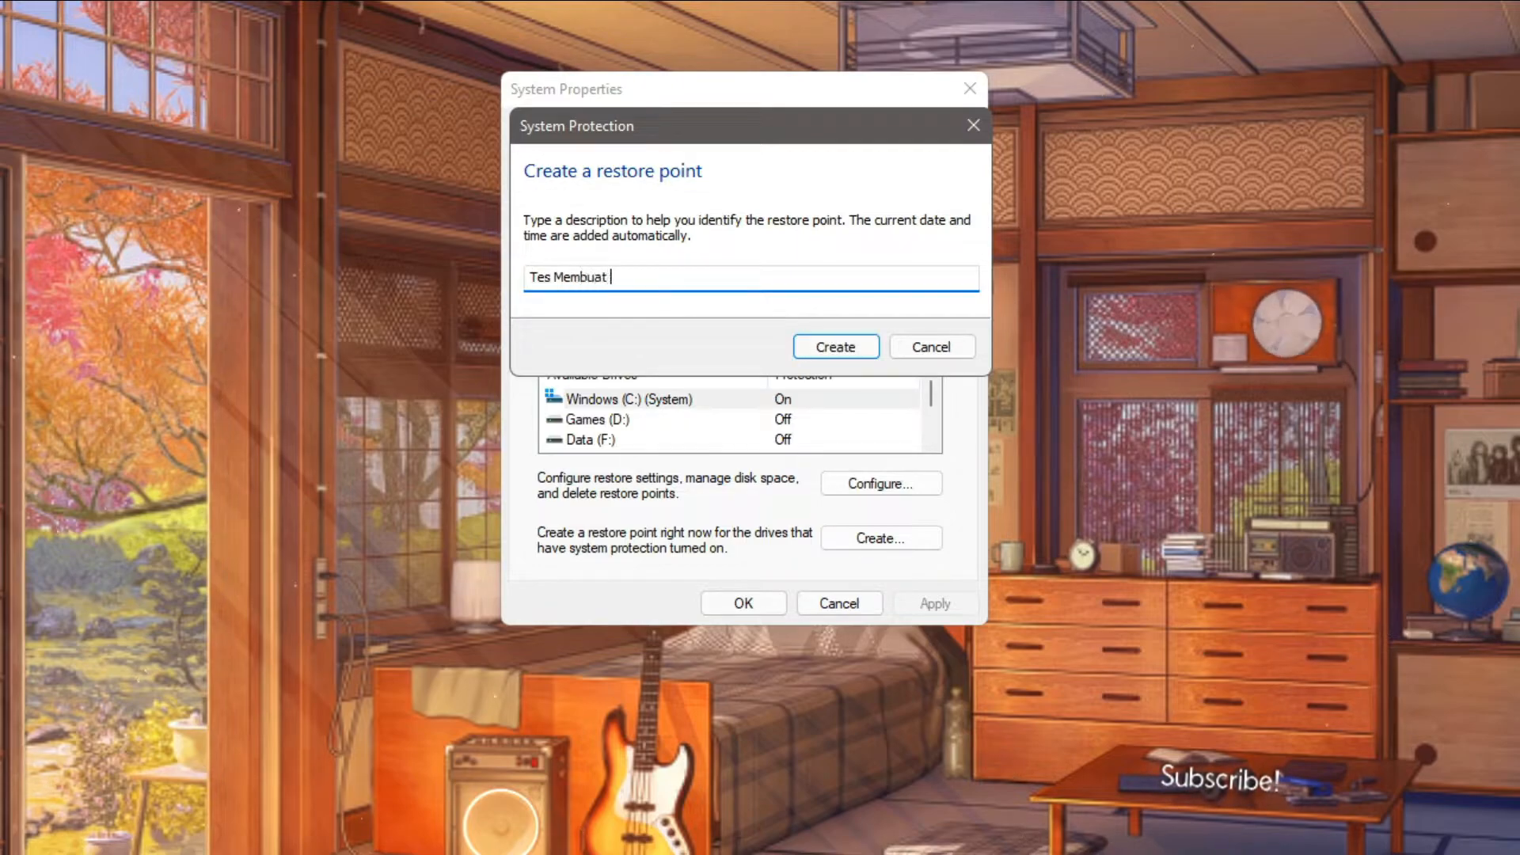
type("Restore Point")
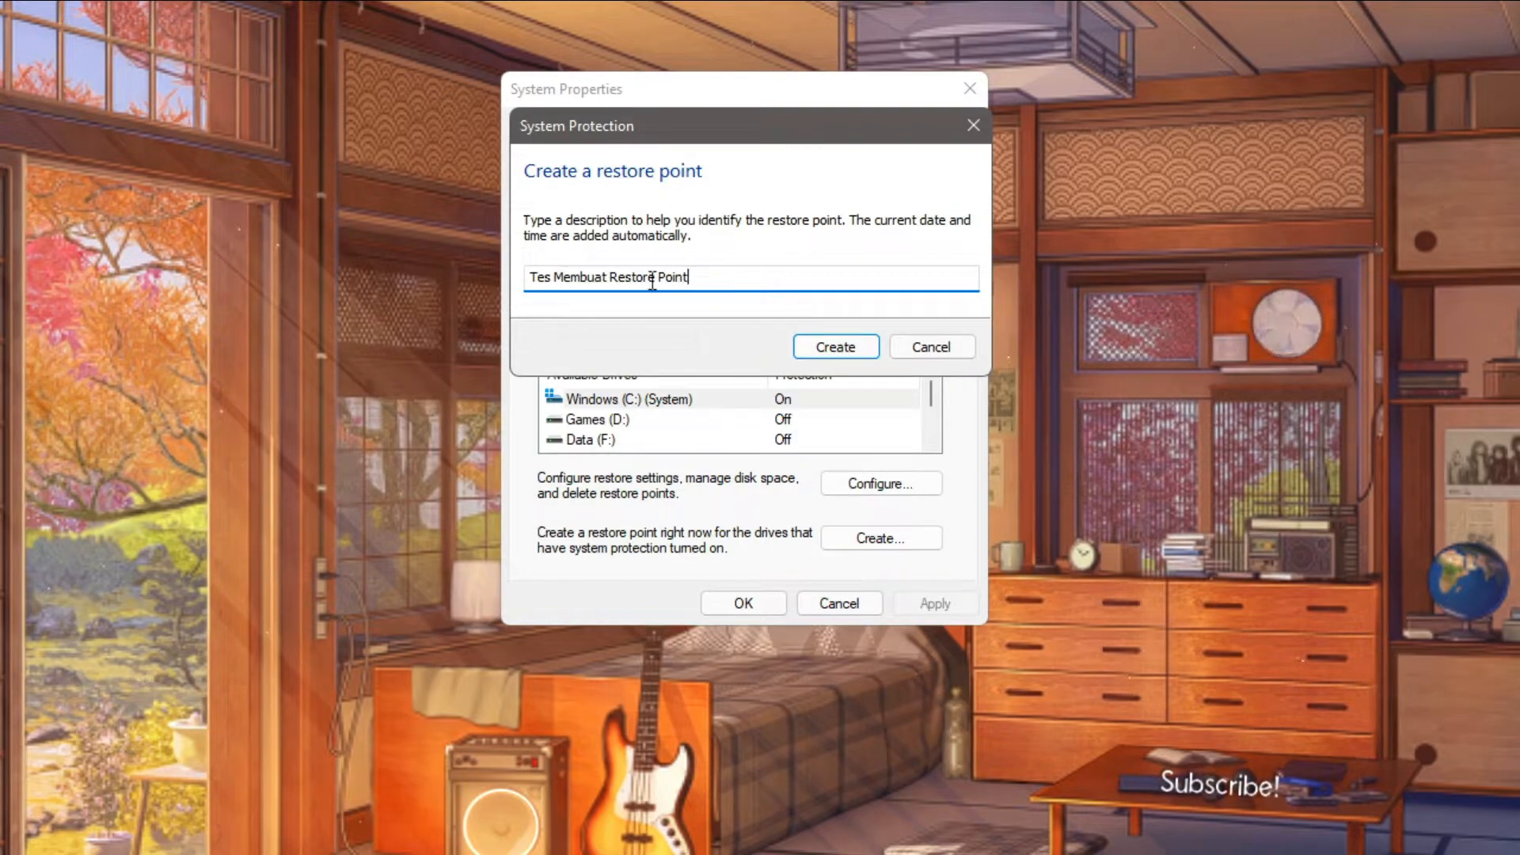
left_click_drag(688, 279, 498, 278)
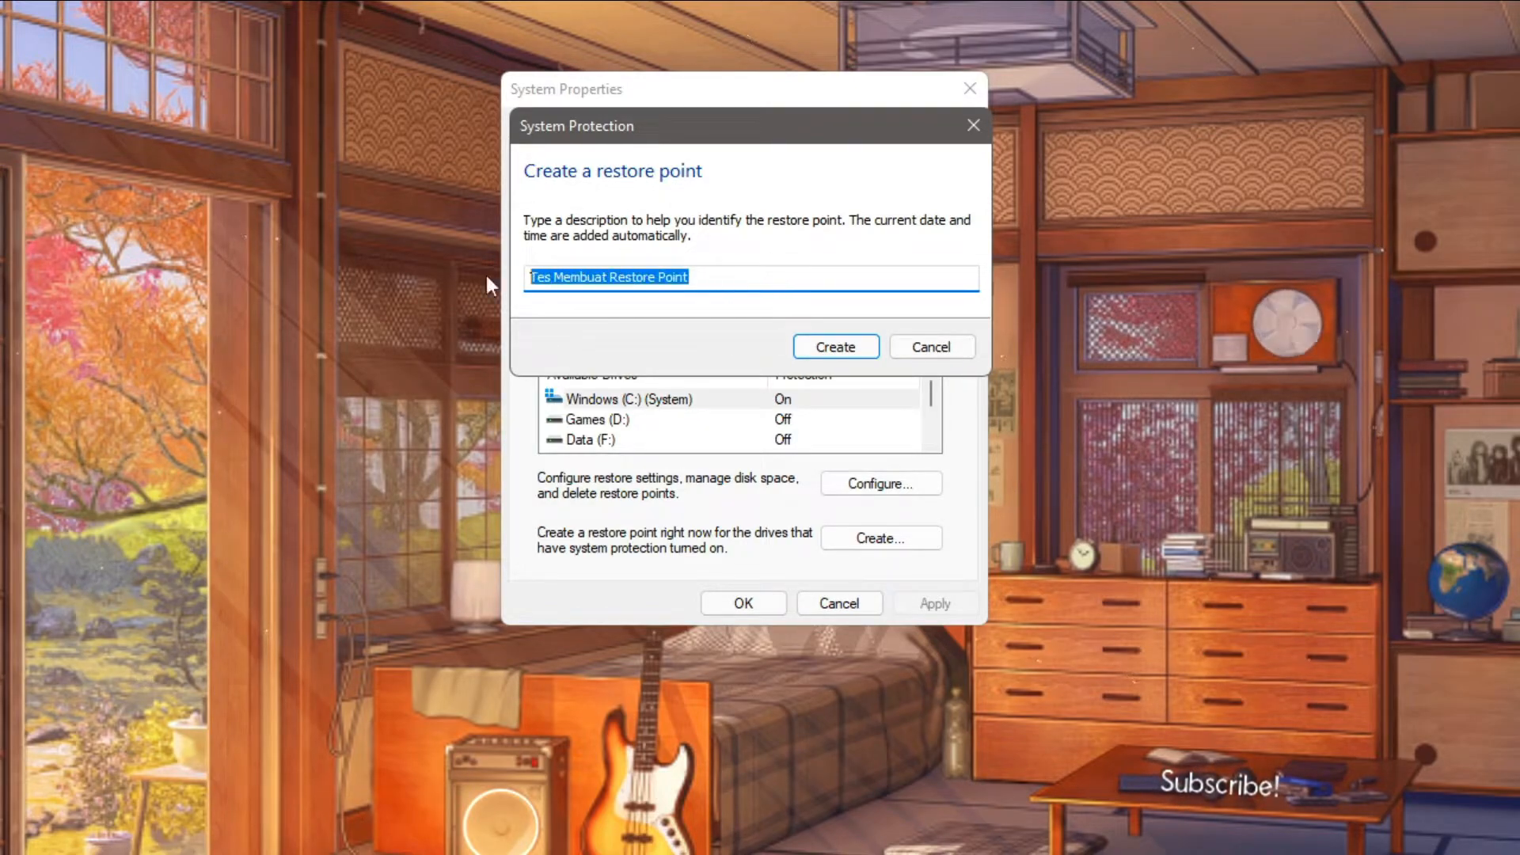
left_click(845, 353)
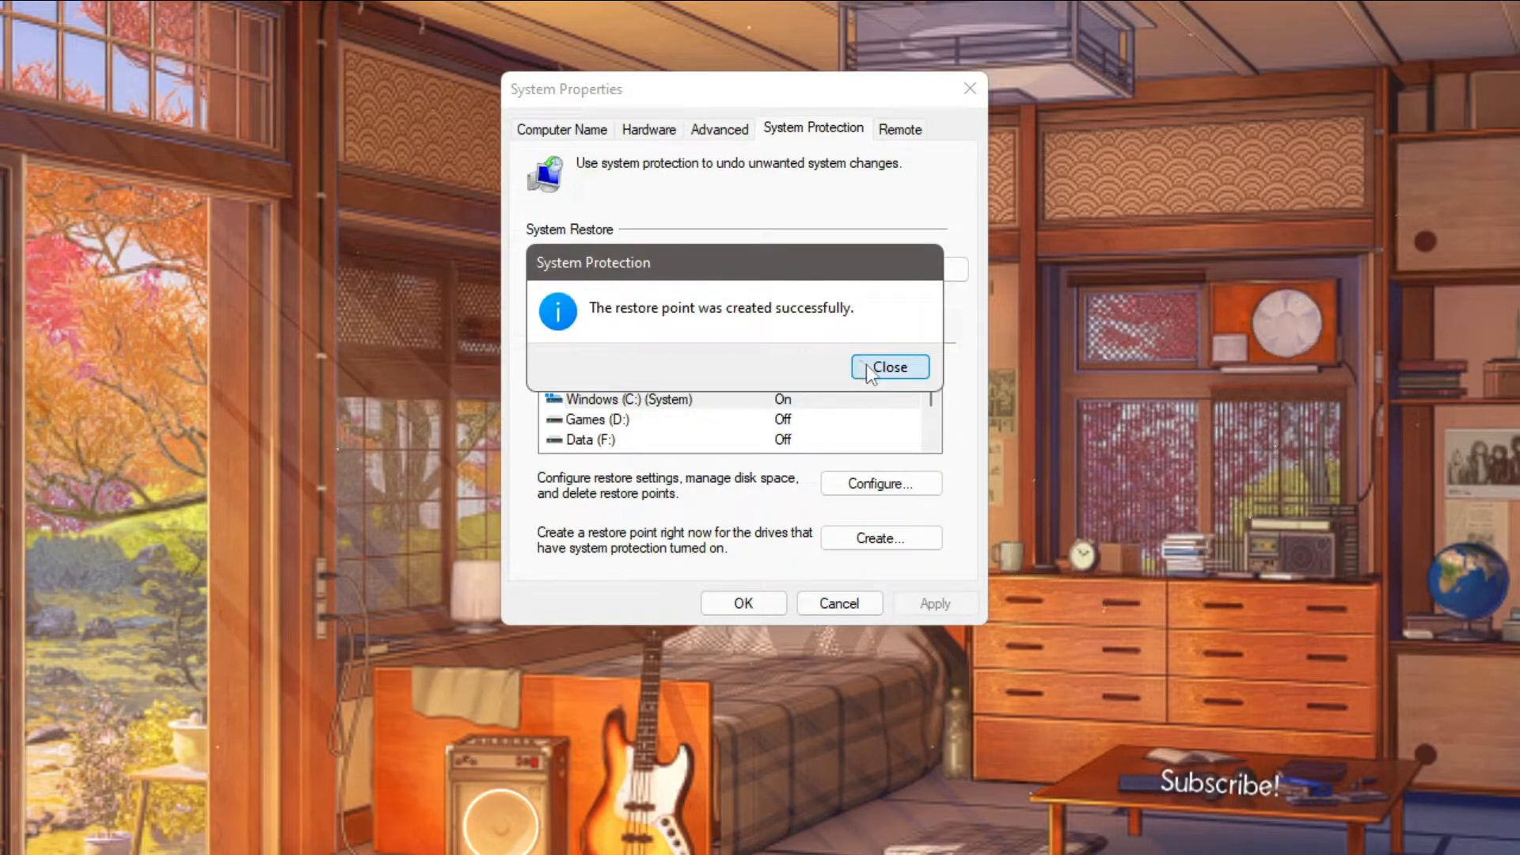
left_click(868, 369)
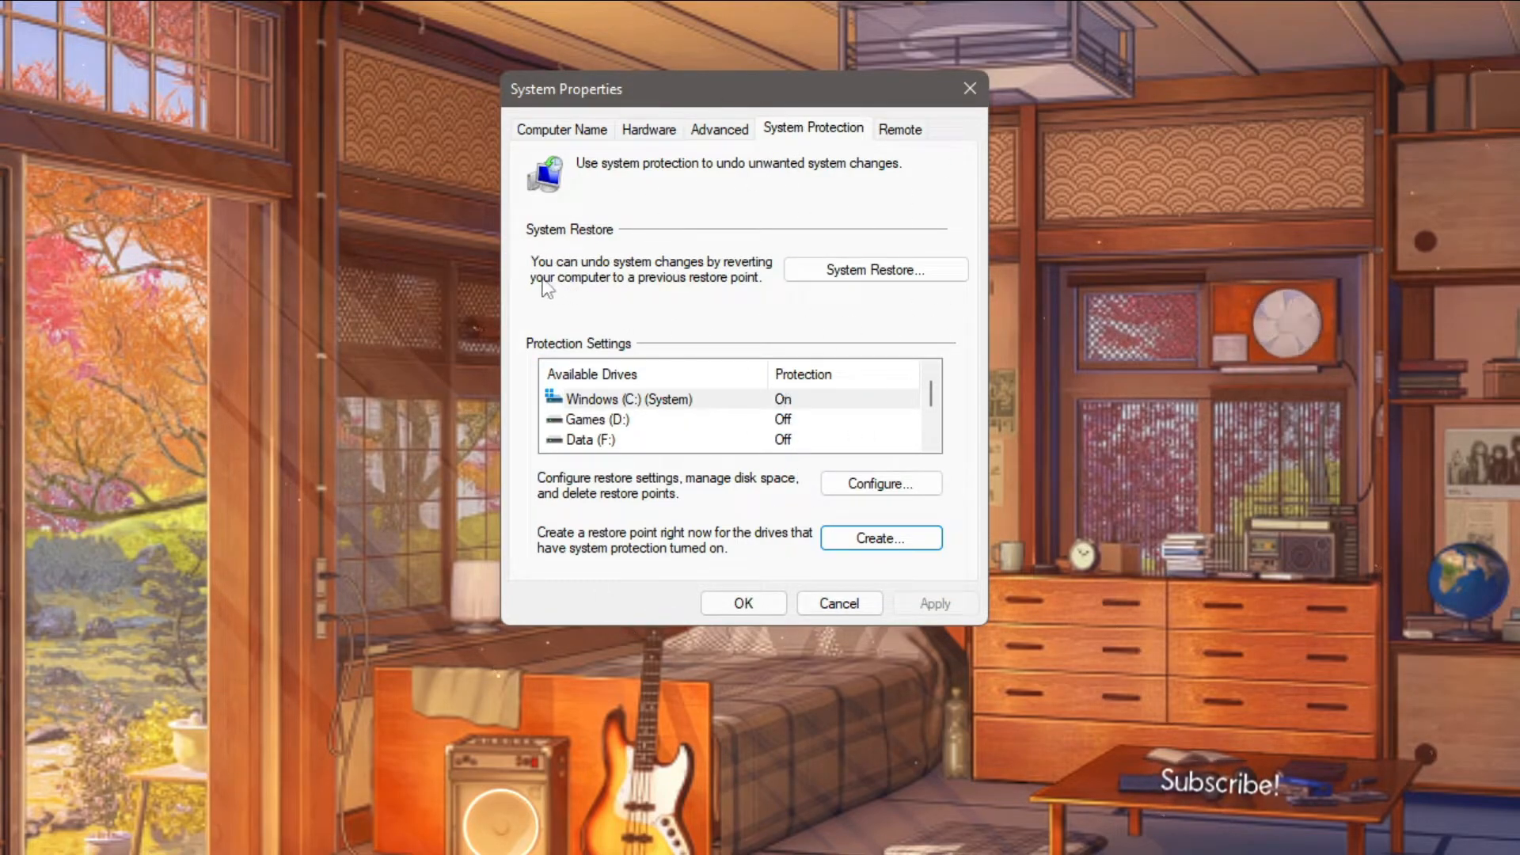
- Check the list of available restore points in System Restore and cancel the wizard
left_click(874, 277)
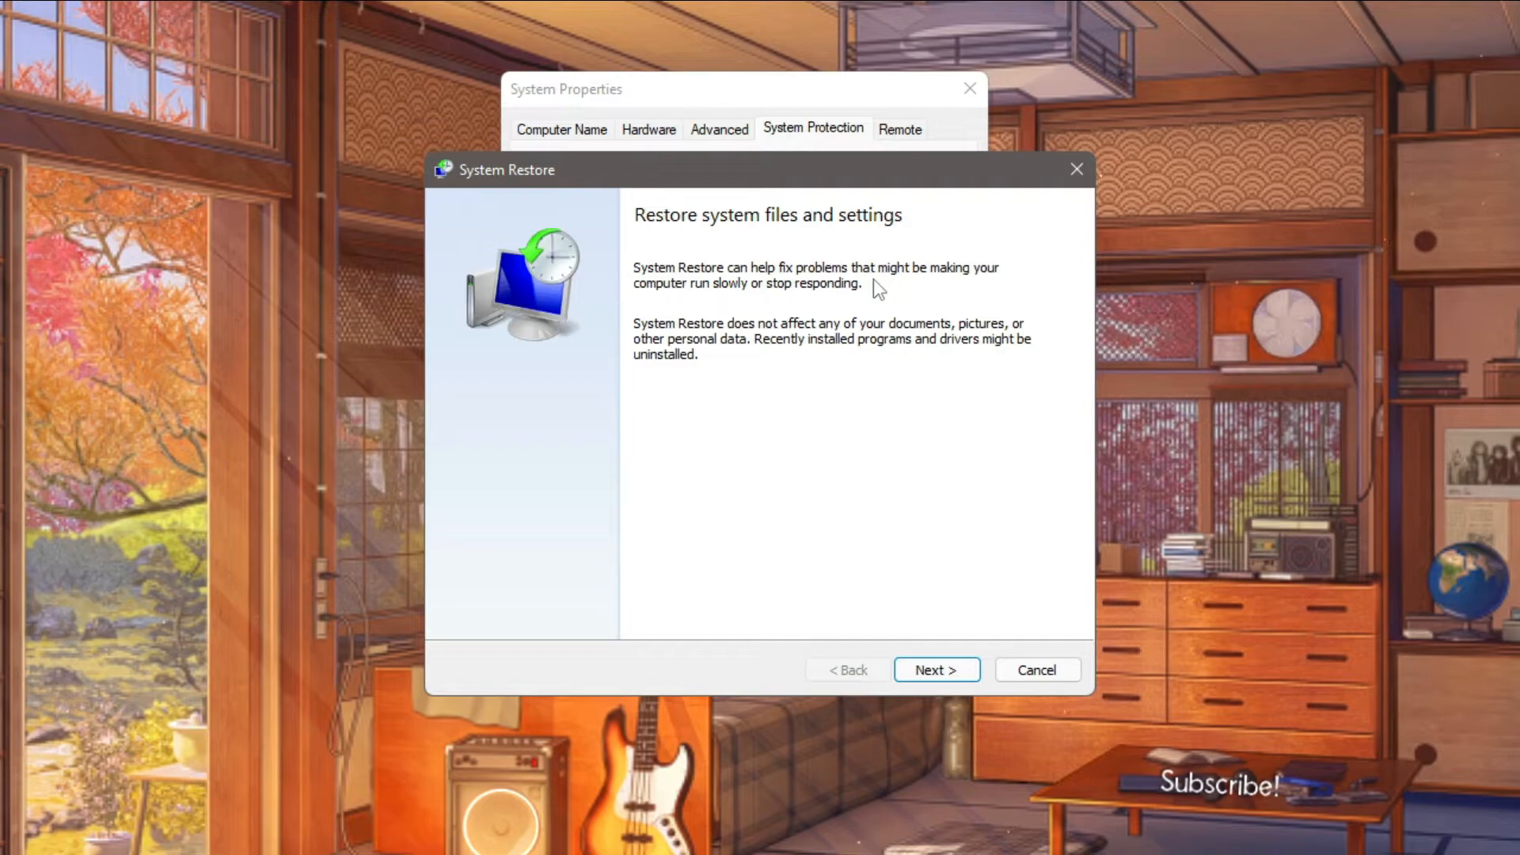
left_click(934, 670)
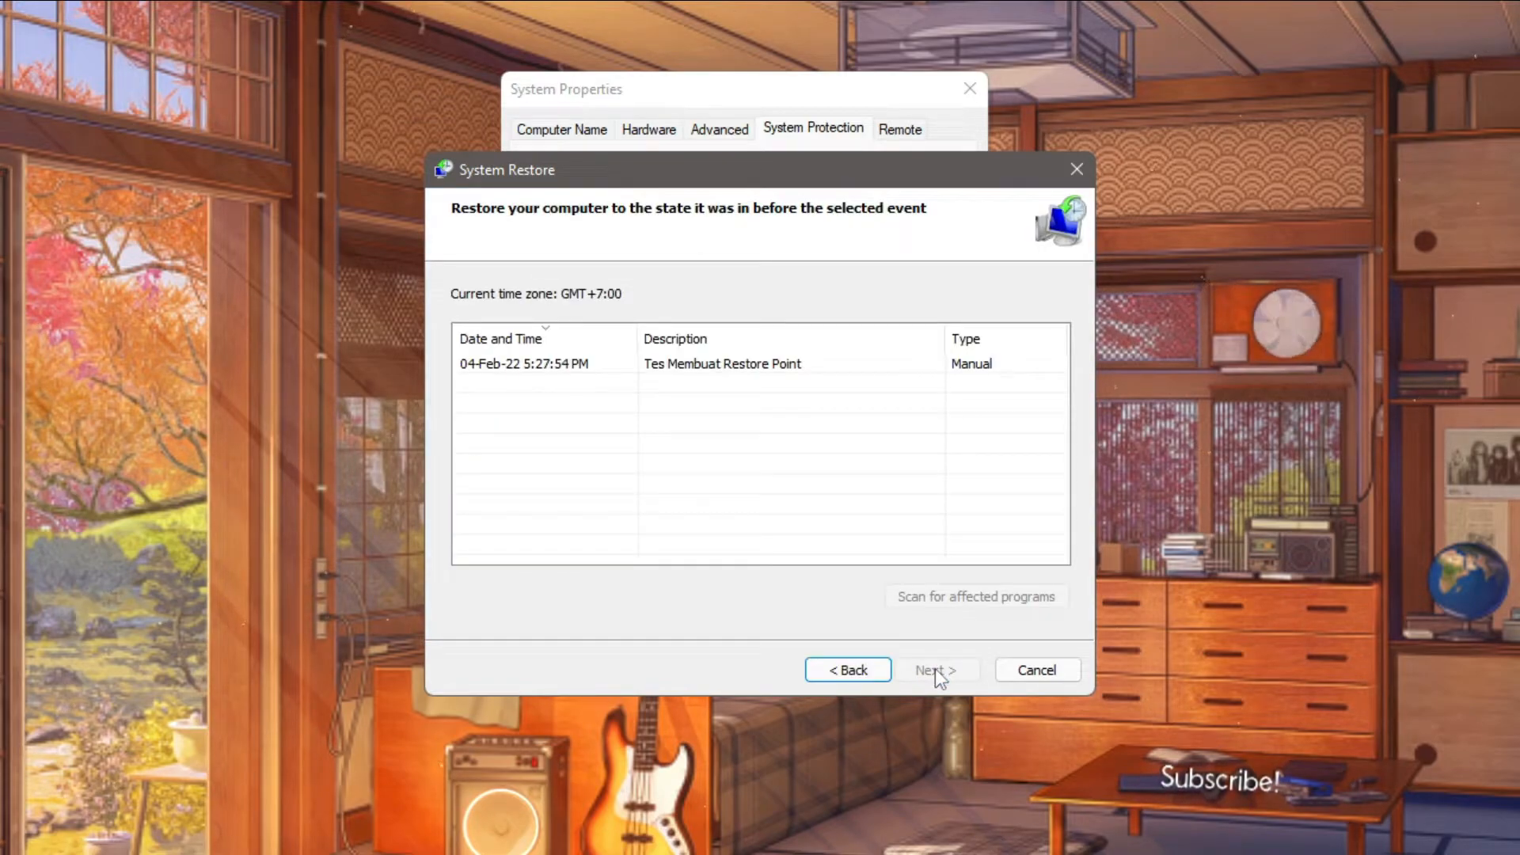
left_click(872, 673)
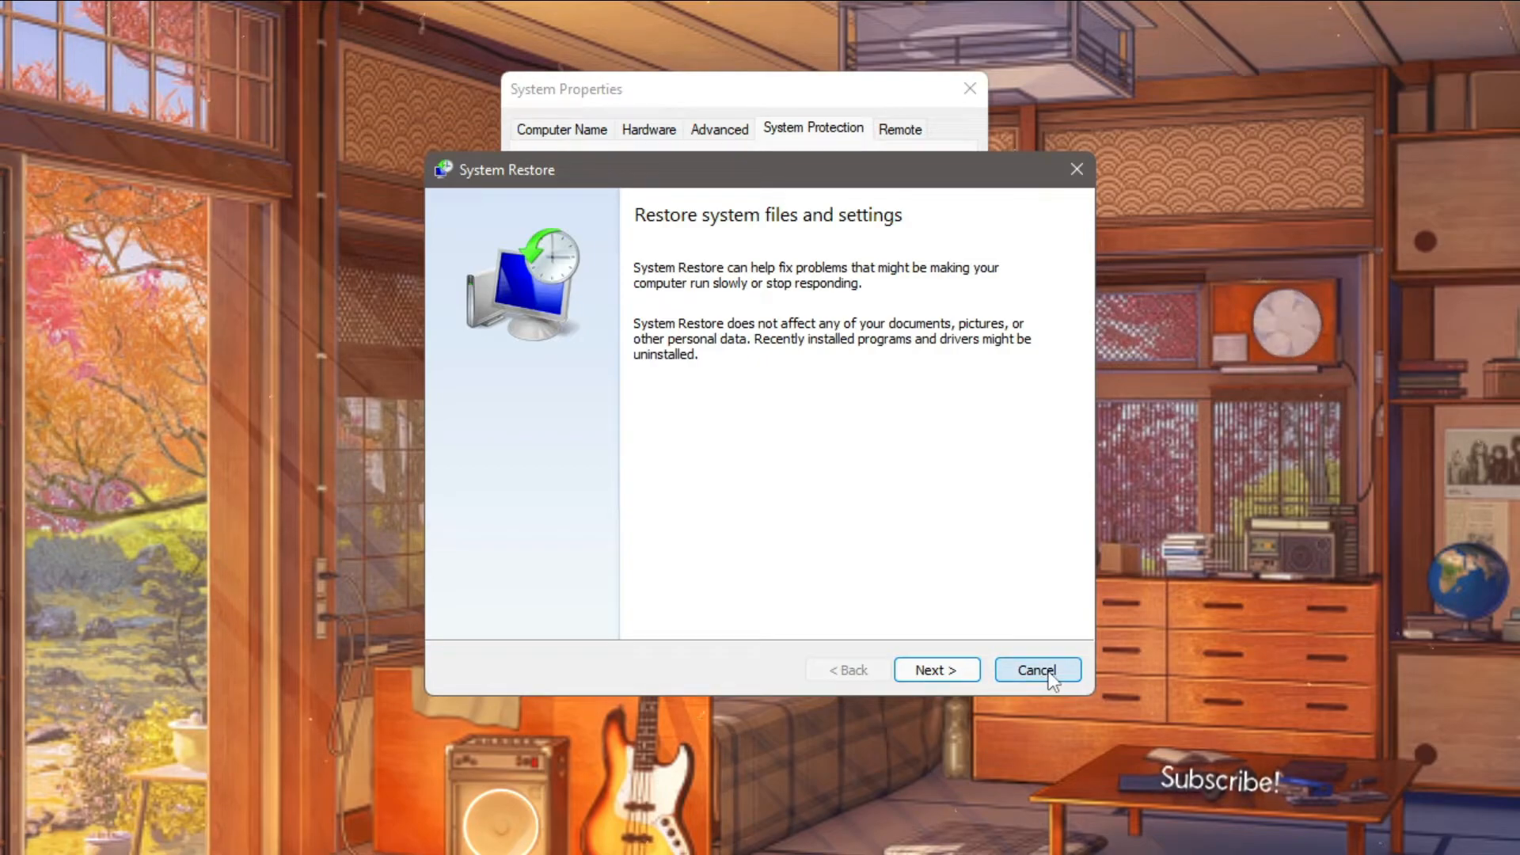
left_click(1047, 679)
- Reopen System Restore, select "Tes Membuat Restore Point" and scan it for affected programs
left_click(842, 269)
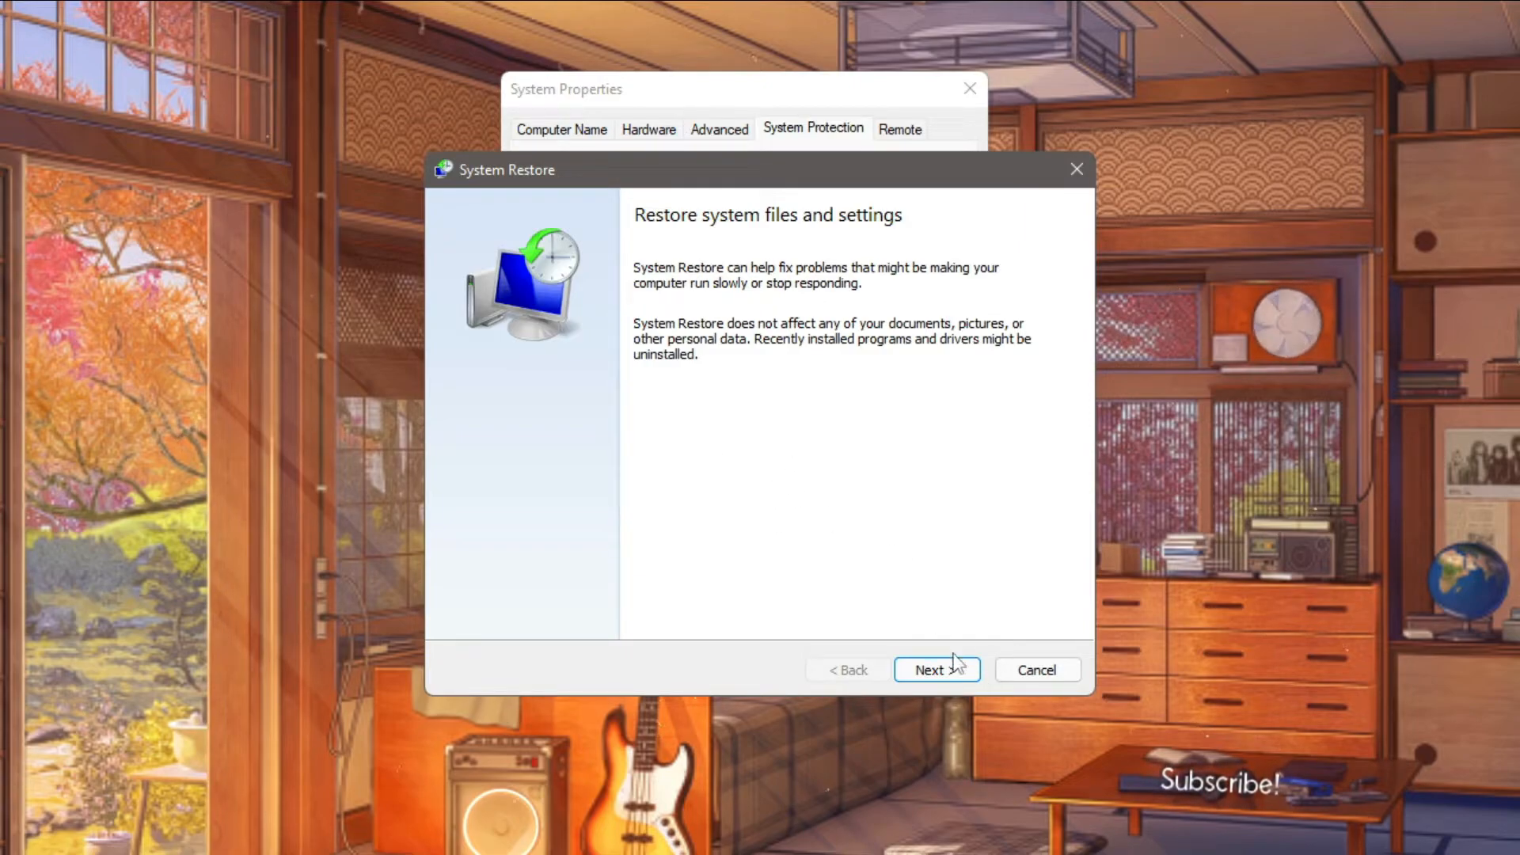
left_click(934, 671)
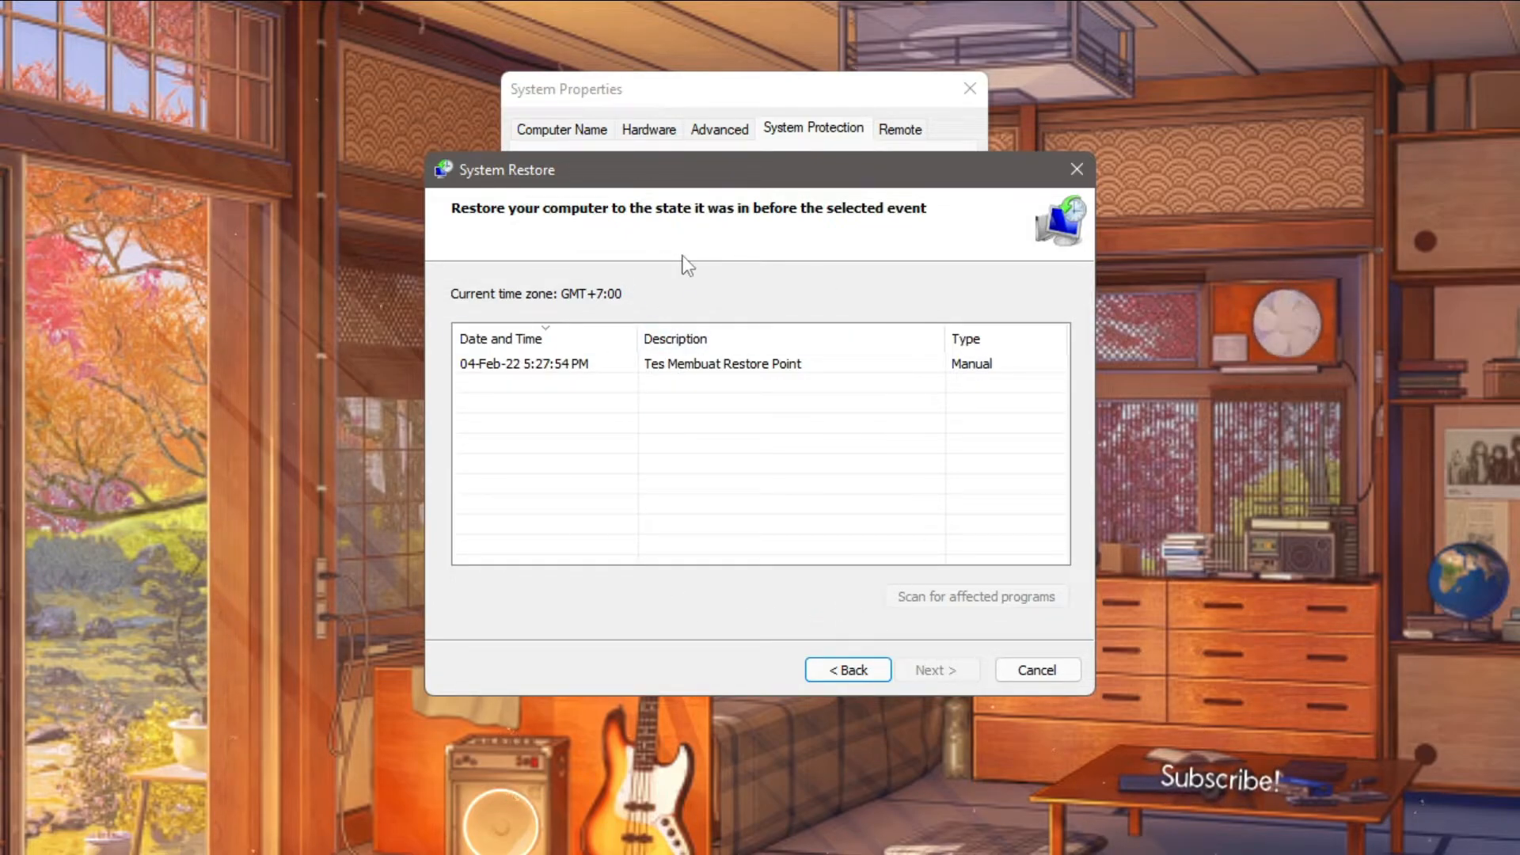
left_click(722, 367)
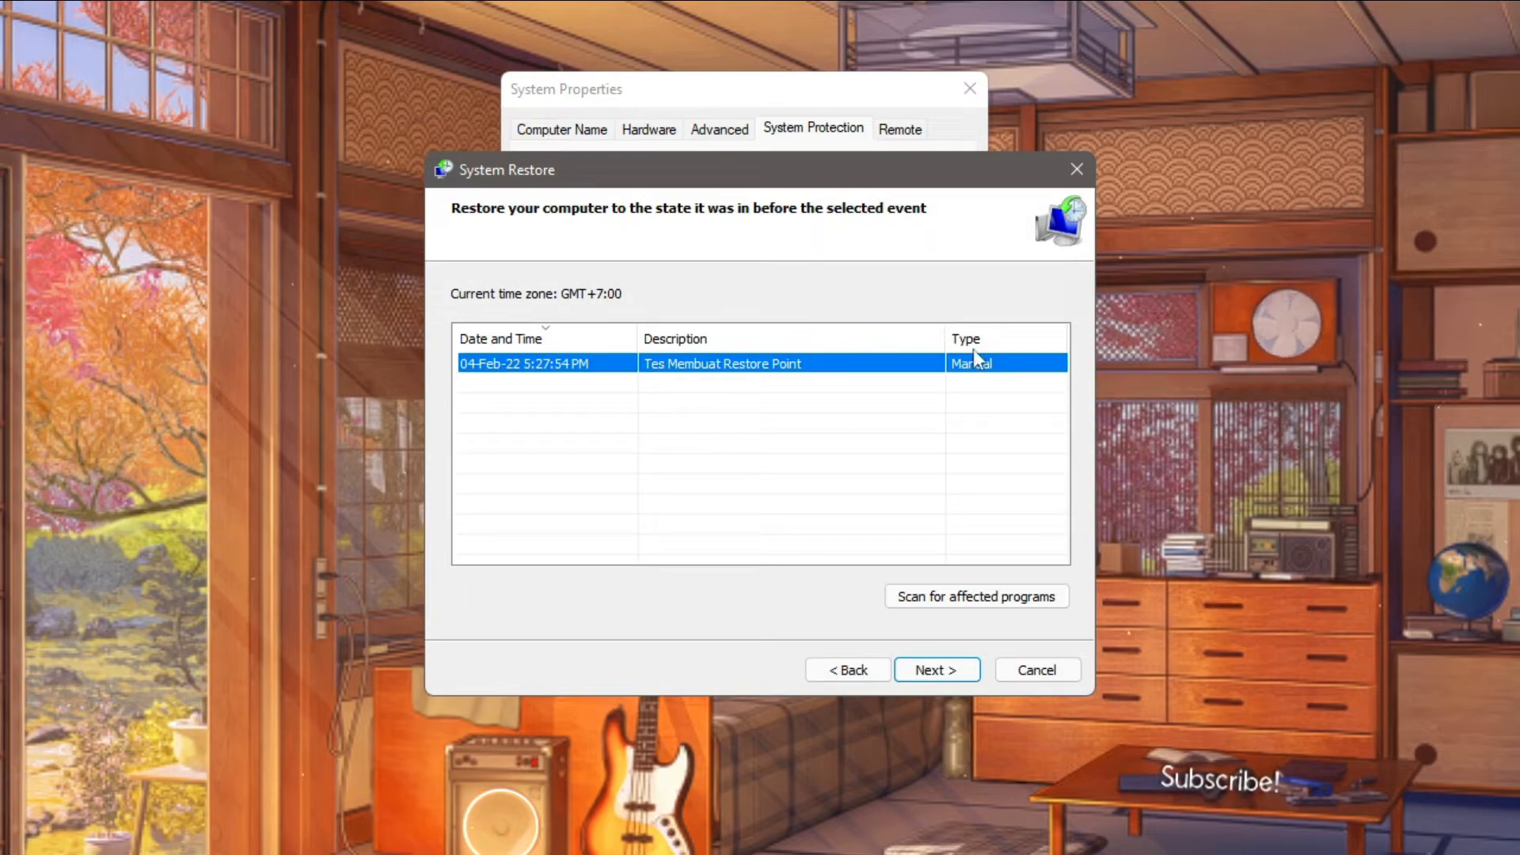
left_click(996, 608)
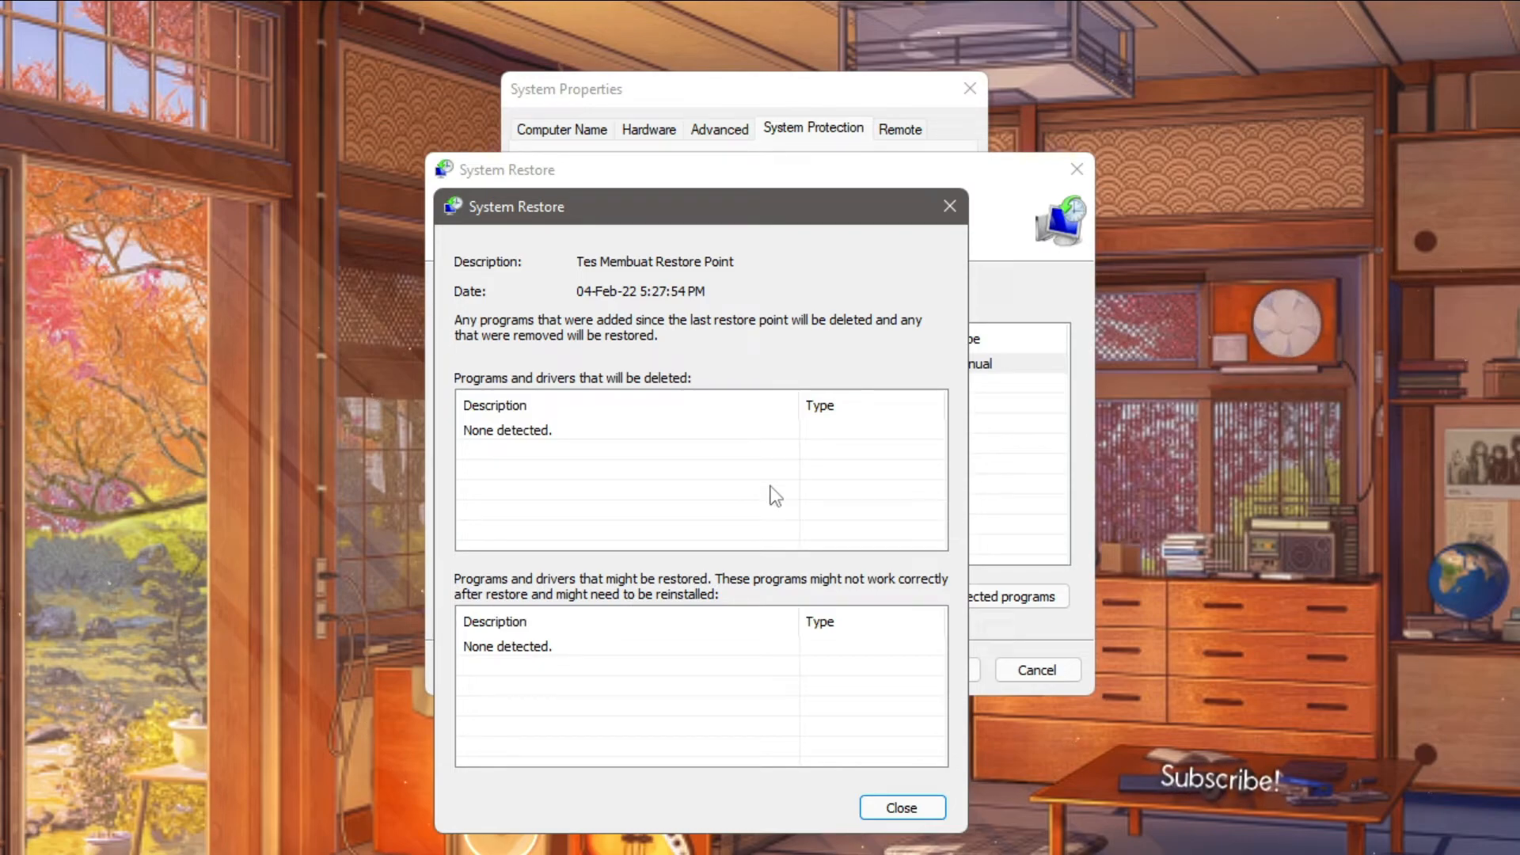
left_click(937, 804)
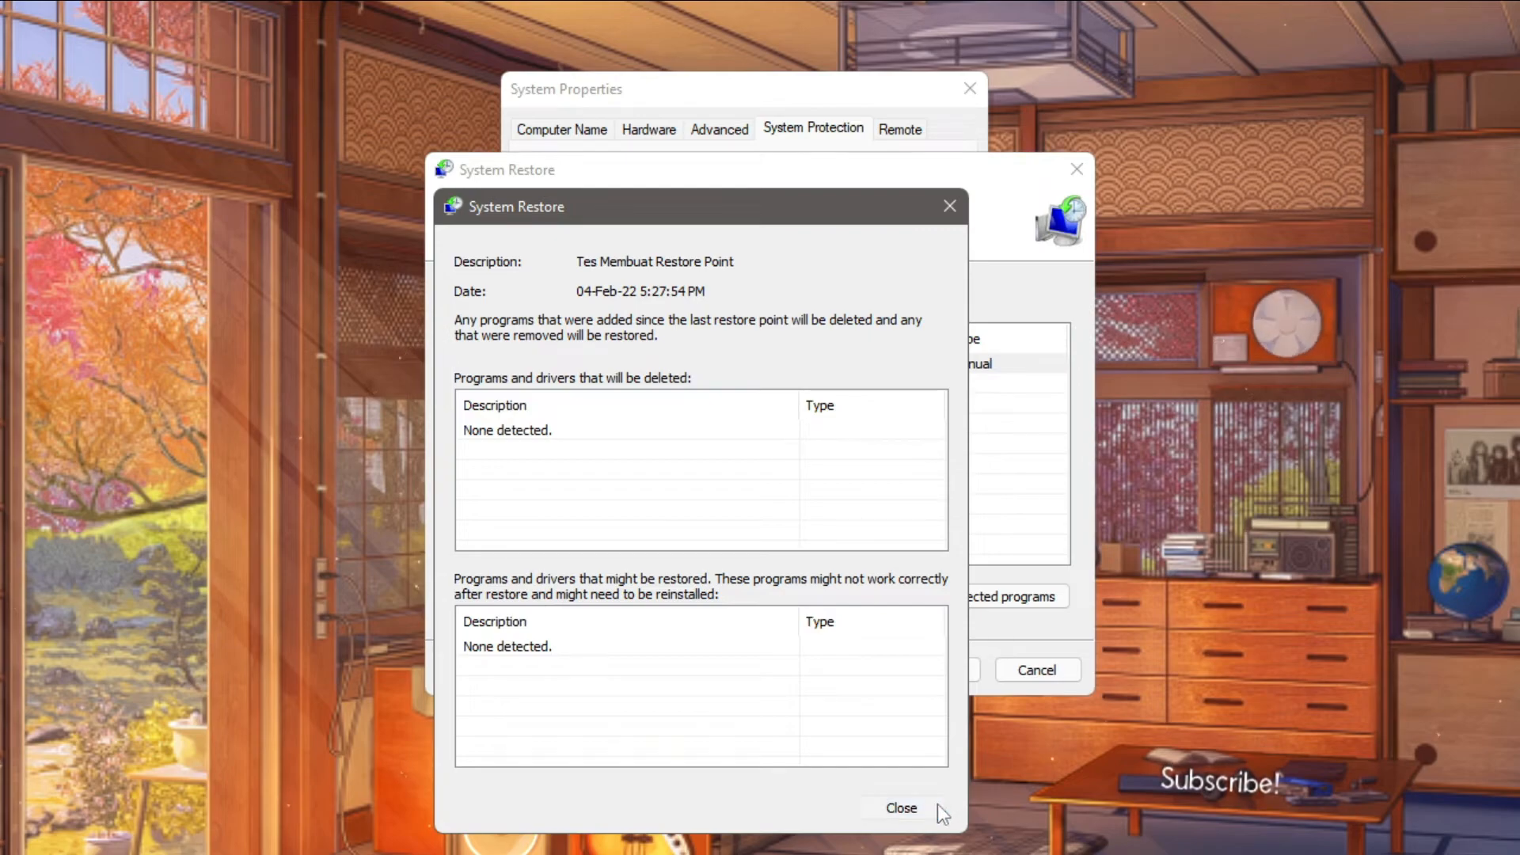
left_click(721, 367)
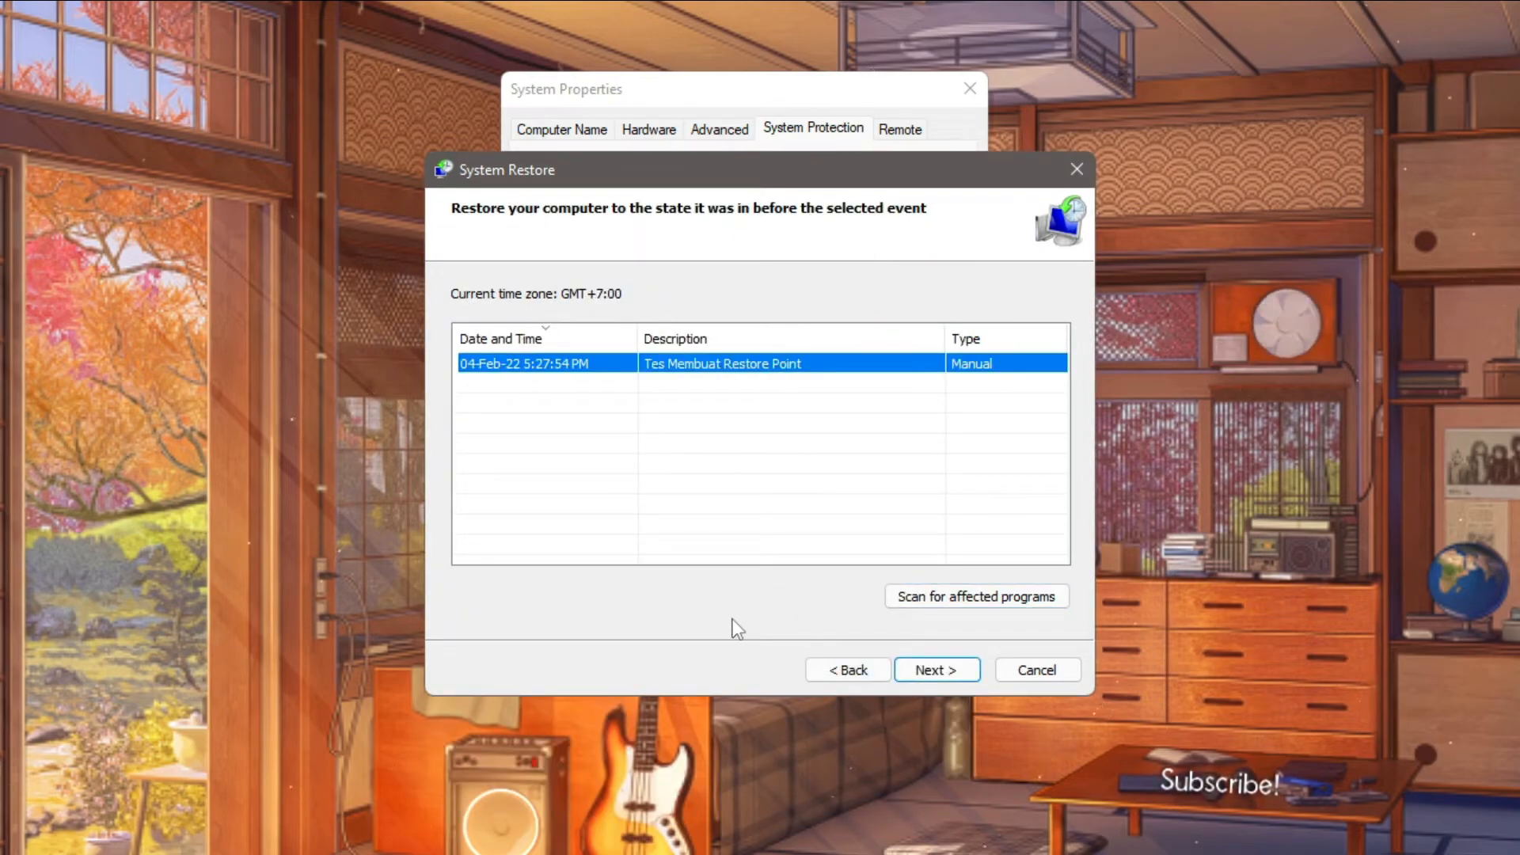
- Review the restore point confirmation page, then cancel the restore and close System Properties
left_click(926, 671)
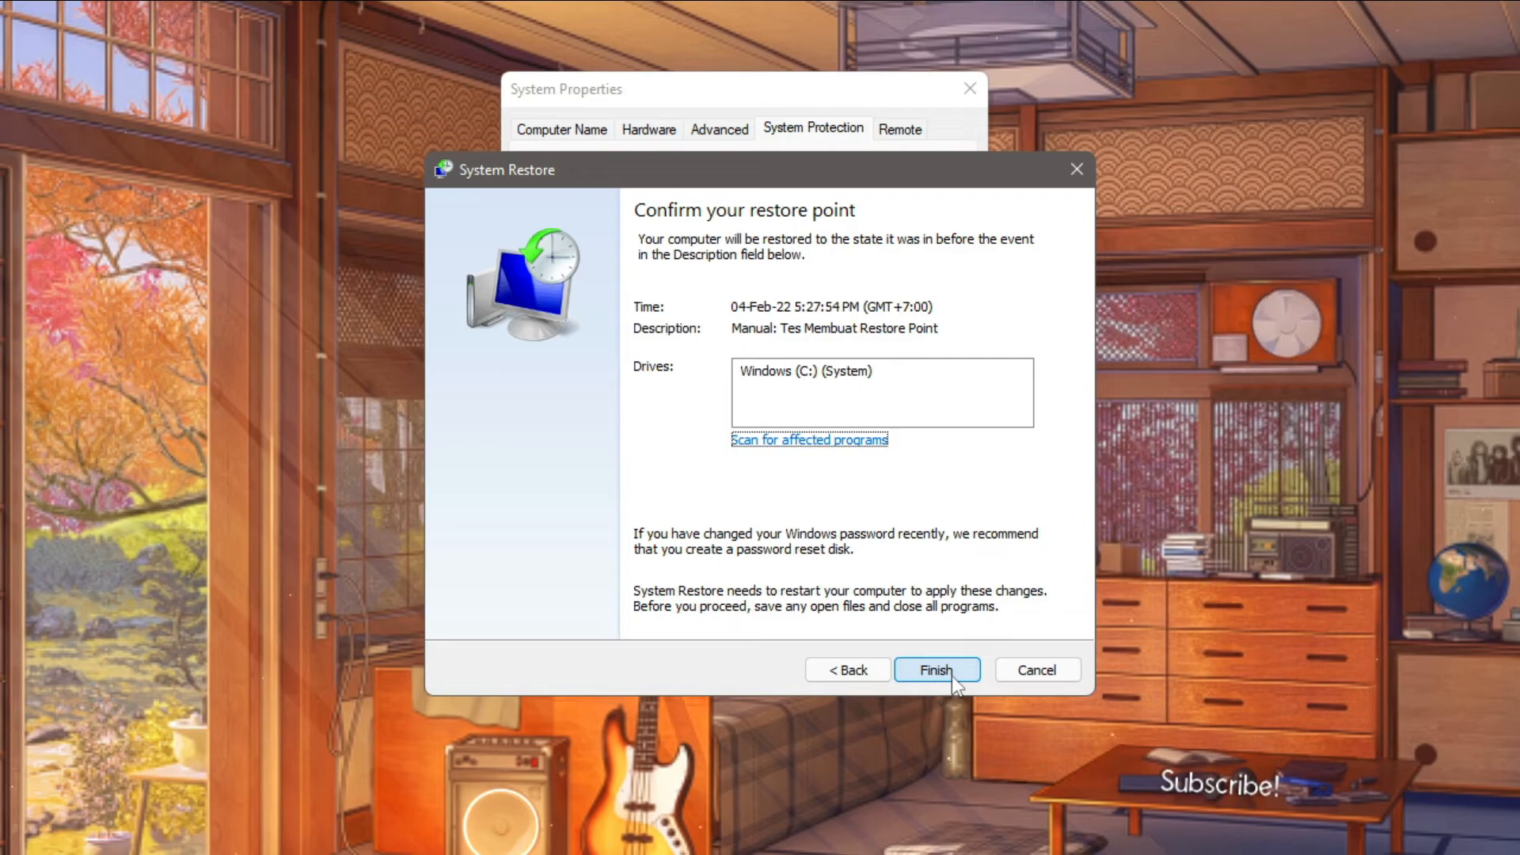
left_click(1029, 675)
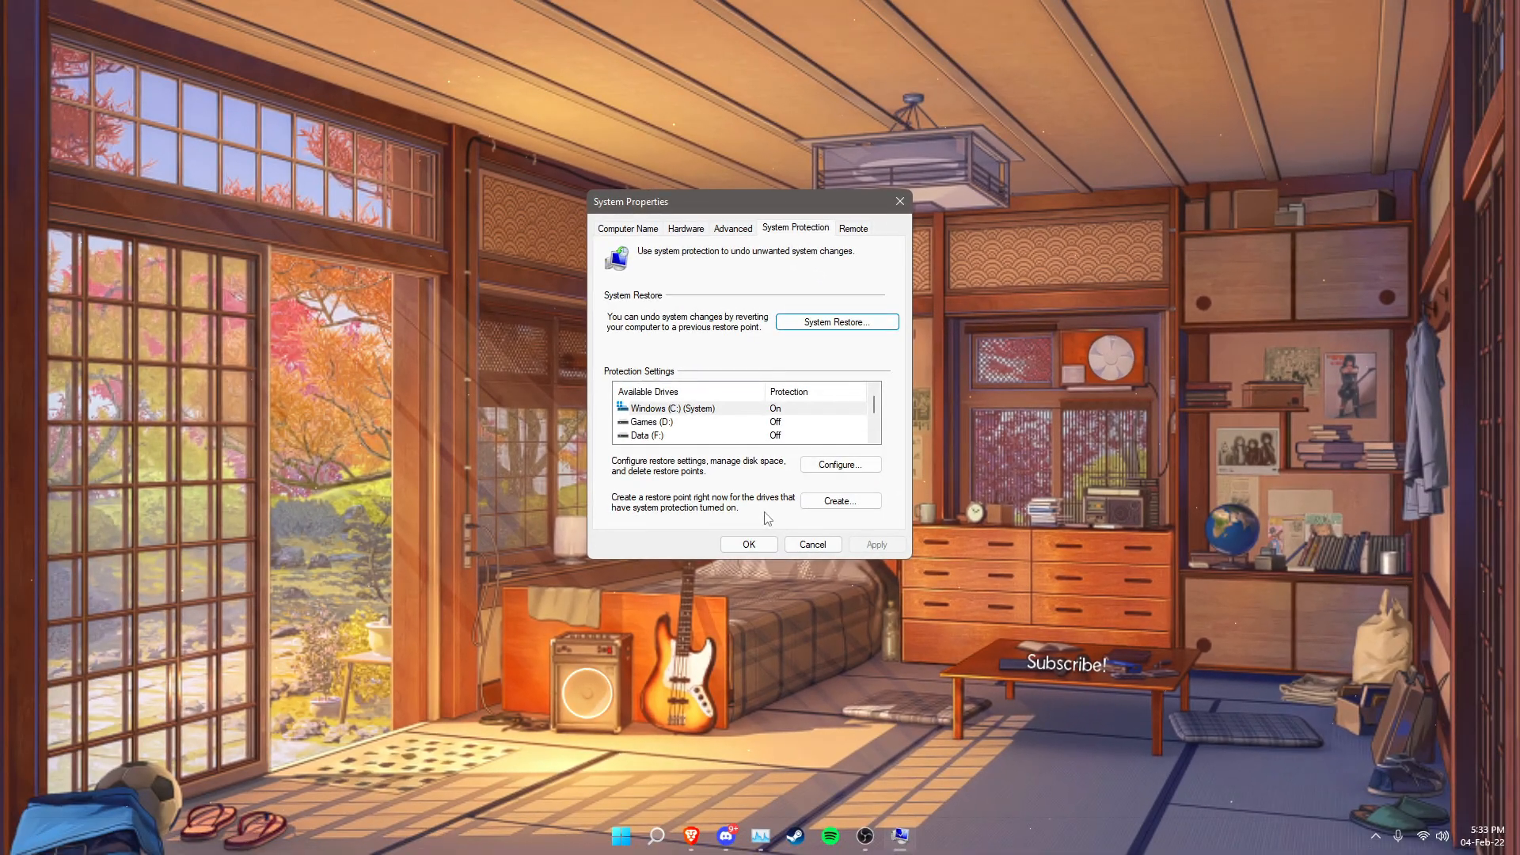
left_click(900, 201)
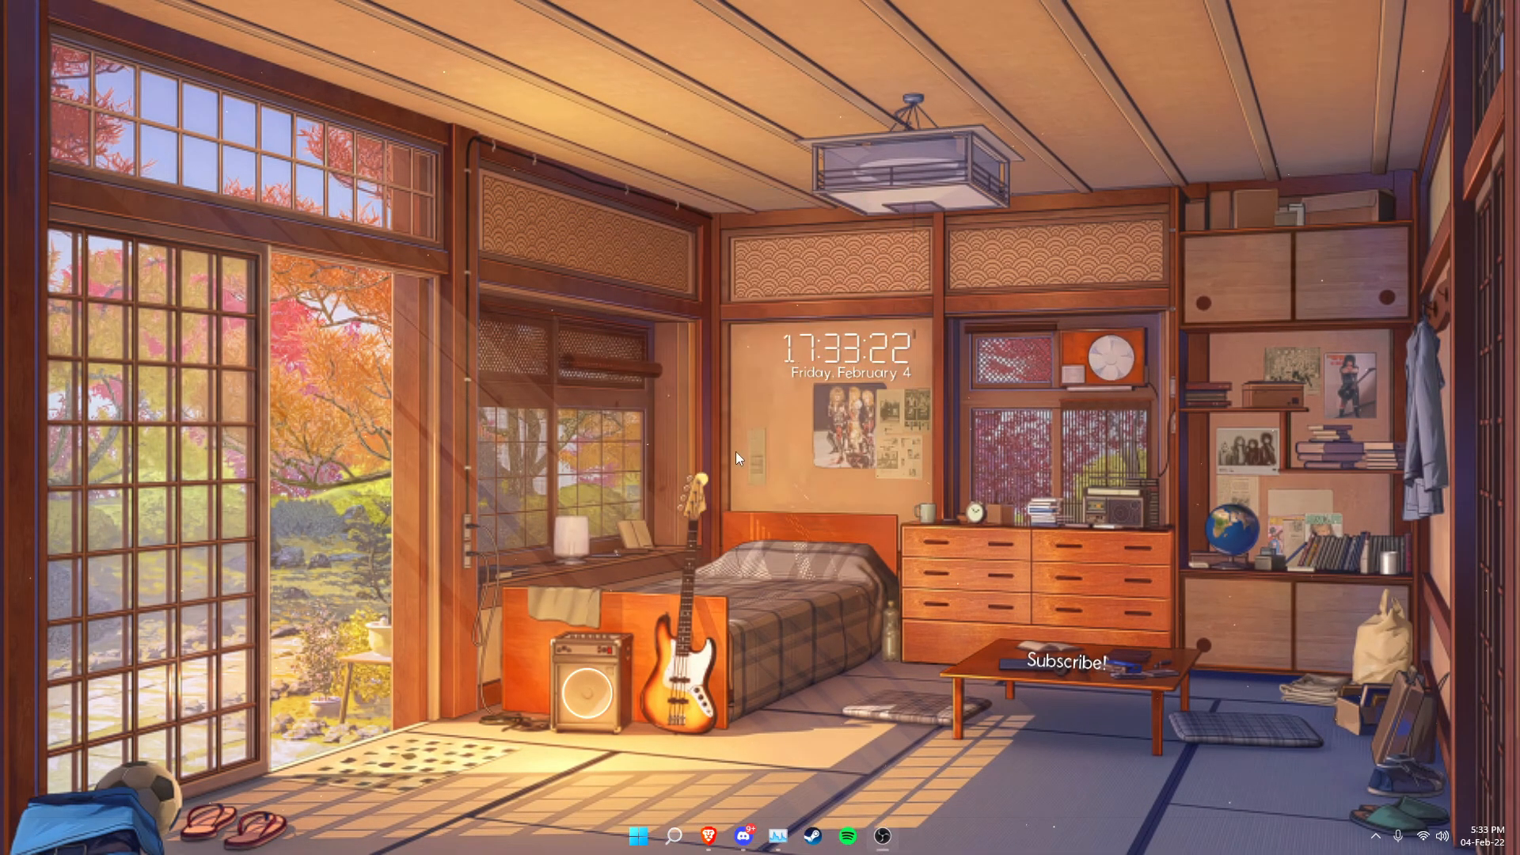